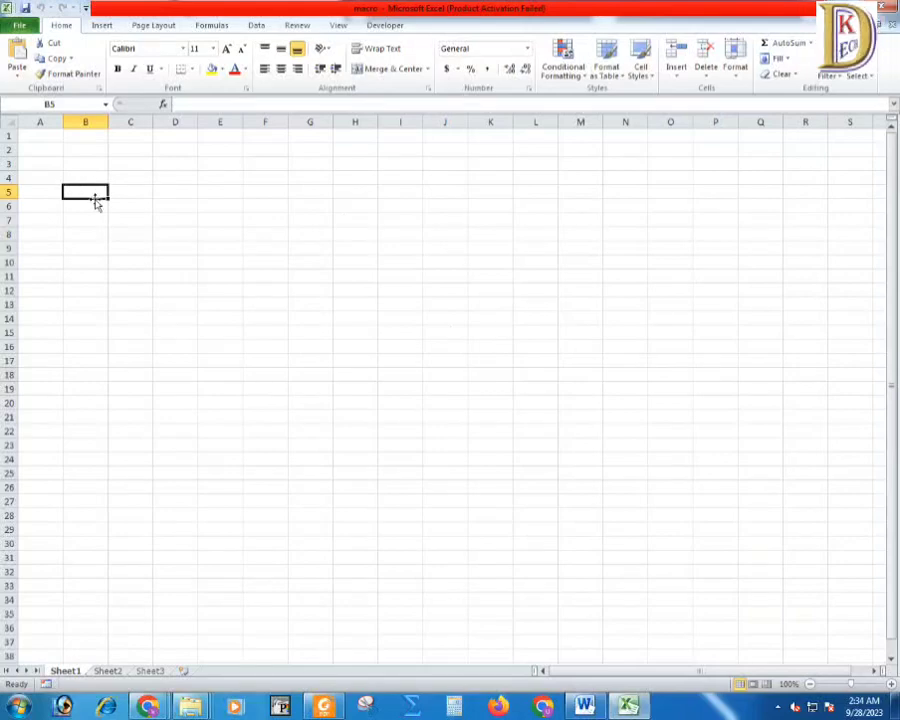
Zoom the blank sheet in to 235% and move the active cell up to B2
{"action": "scroll", "coordinate": [87, 178], "scroll_direction": "up", "scroll_amount": 1}
{"action": "scroll", "coordinate": [134, 246], "scroll_direction": "up", "scroll_amount": 4}
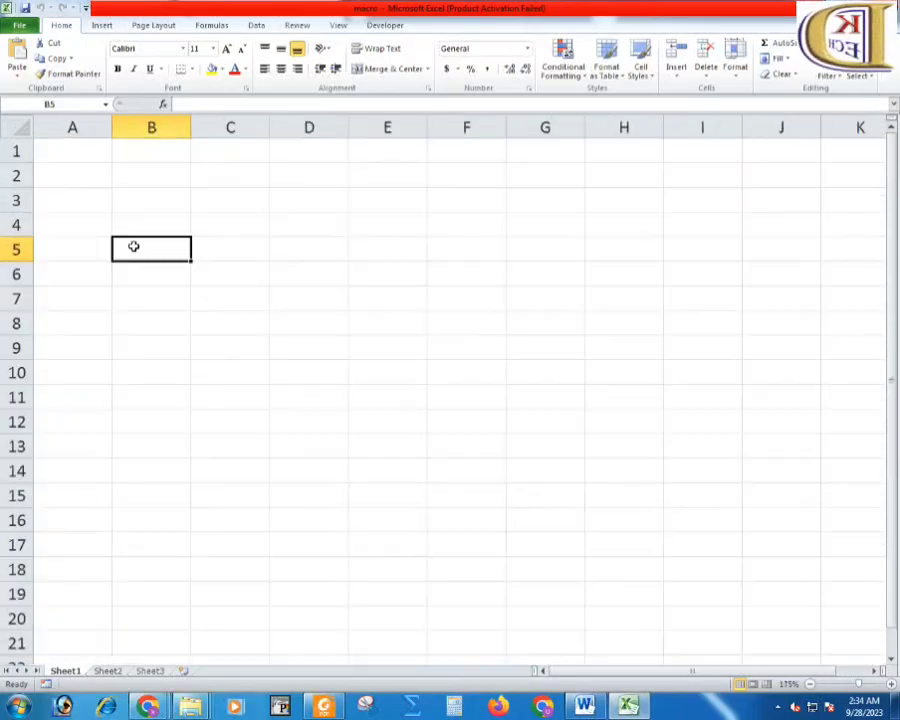
{"action": "scroll", "coordinate": [137, 257], "scroll_direction": "up", "scroll_amount": 4}
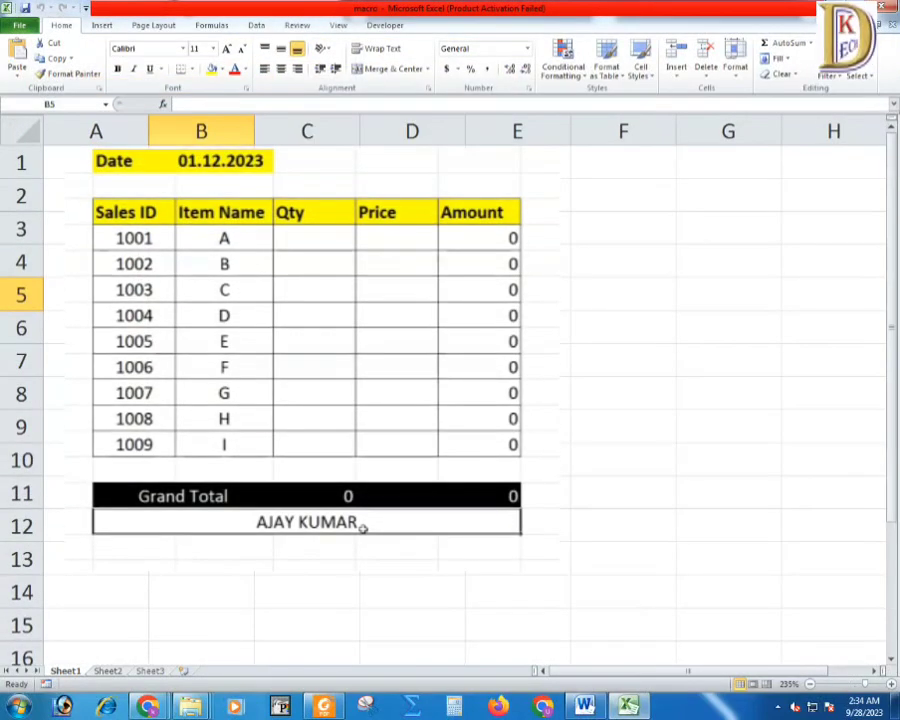
{"action": "key", "text": "Up"}
{"action": "key", "text": "Up"}
{"action": "key", "text": "Up"}
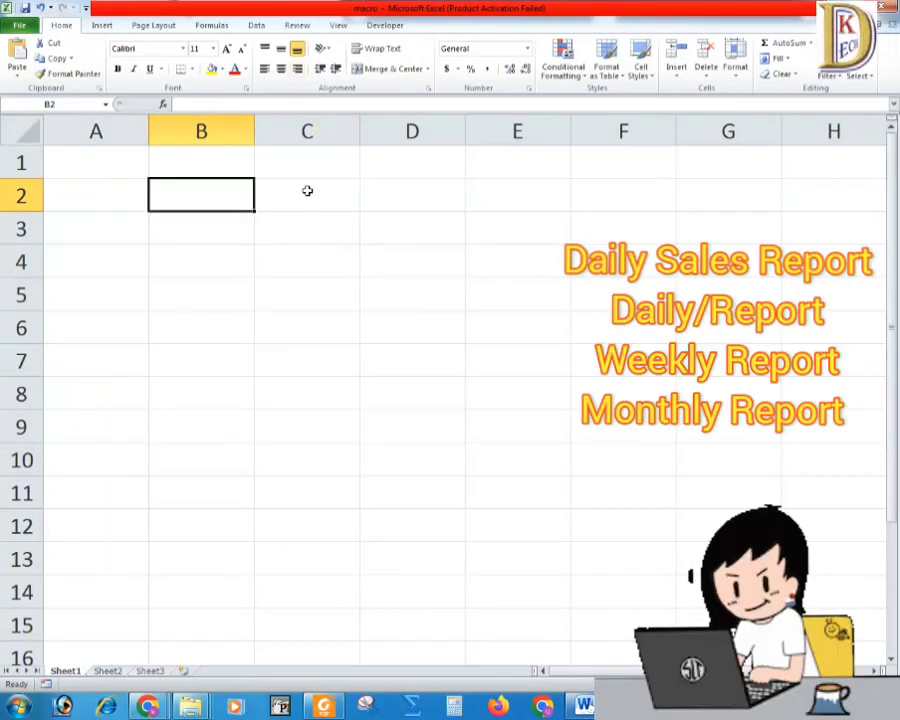
{"action": "left_click", "coordinate": [165, 220]}
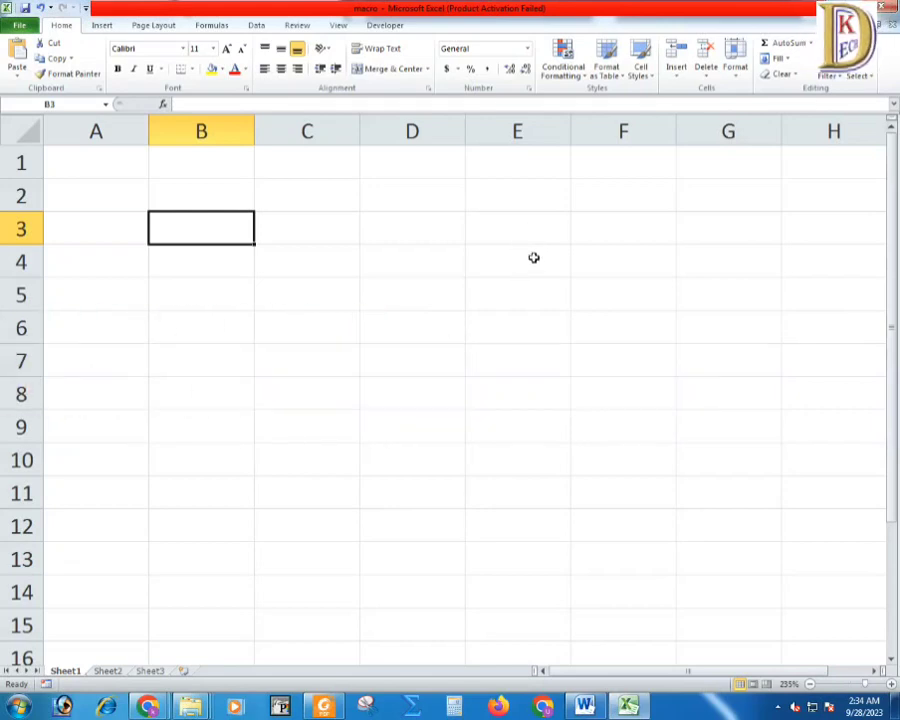
{"action": "left_click", "coordinate": [141, 195]}
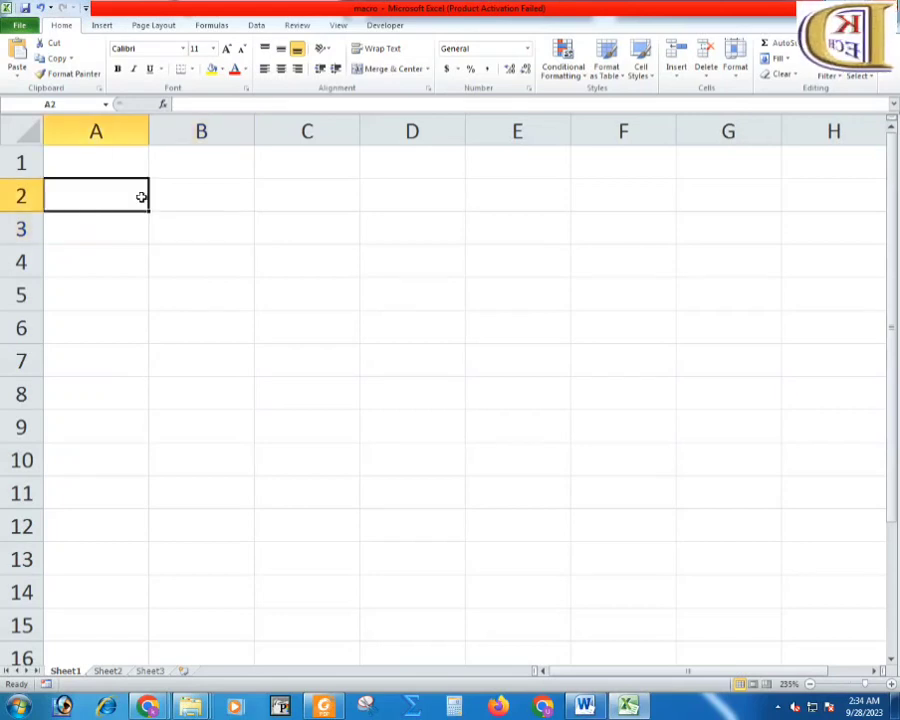
{"action": "left_click", "coordinate": [195, 199]}
{"action": "left_click", "coordinate": [124, 198]}
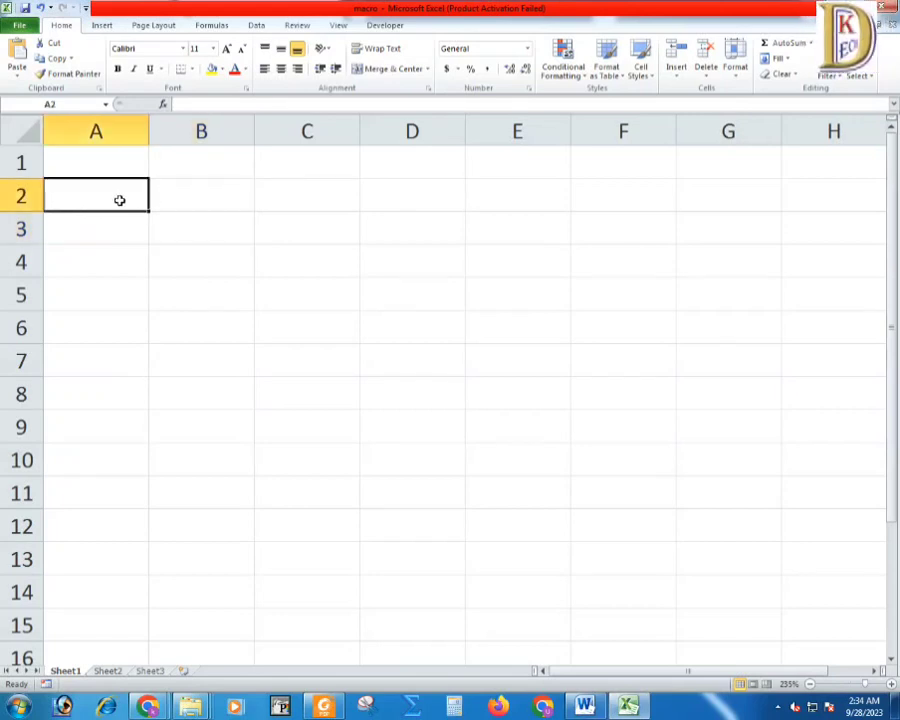
{"action": "left_click", "coordinate": [192, 204]}
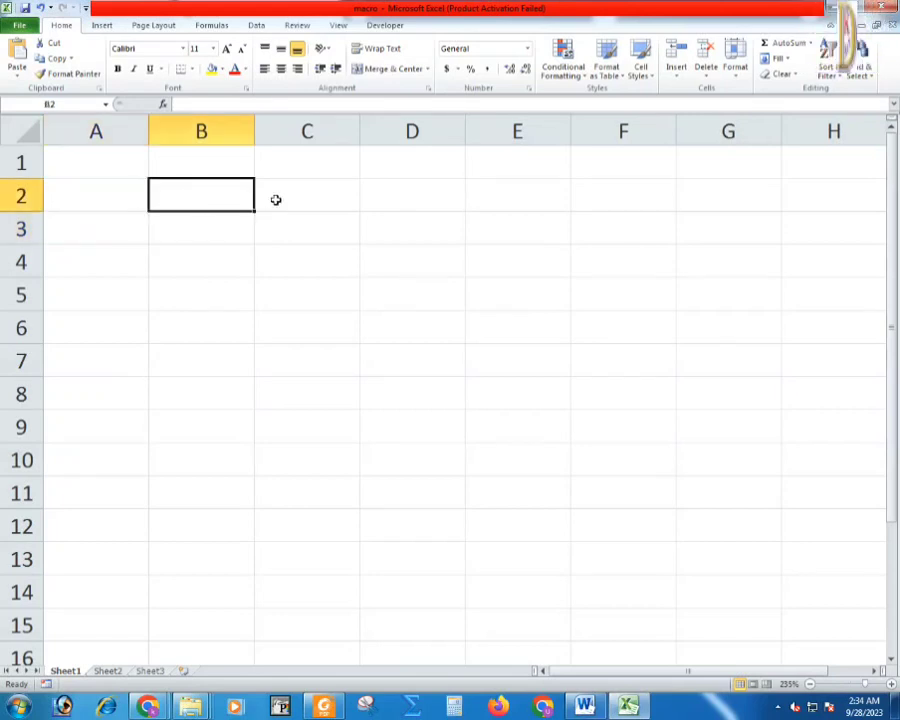
{"action": "left_click", "coordinate": [276, 200]}
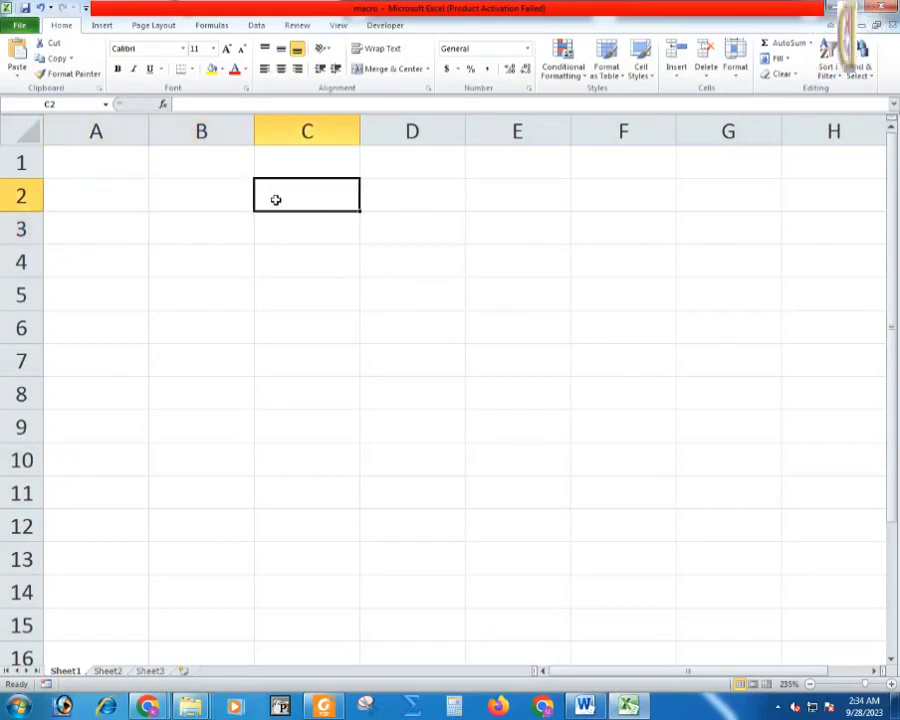
{"action": "left_click", "coordinate": [228, 203]}
{"action": "left_click", "coordinate": [133, 199]}
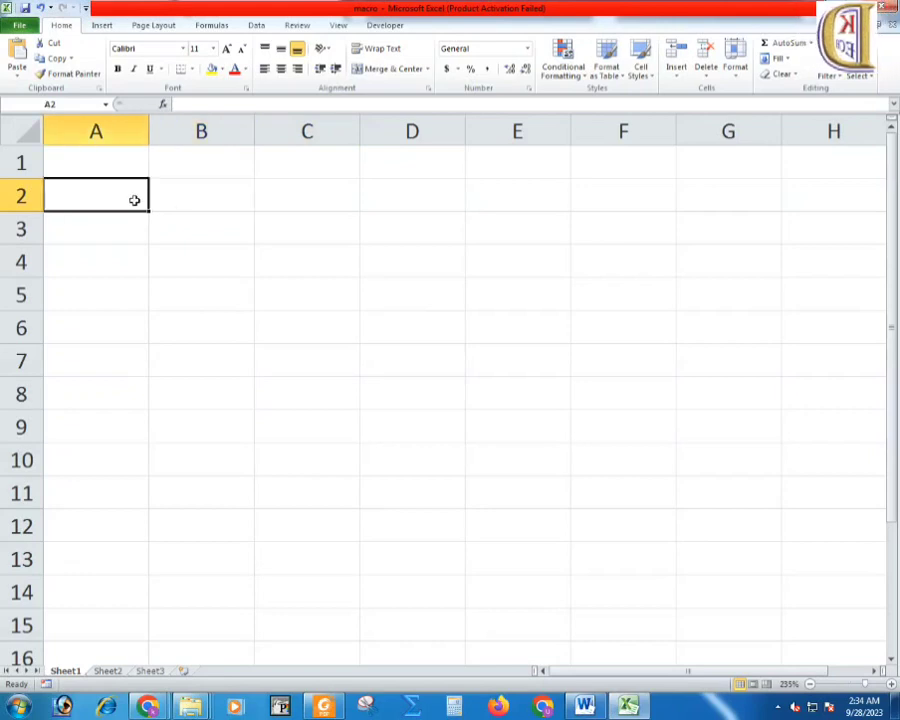
{"action": "left_click", "coordinate": [204, 224]}
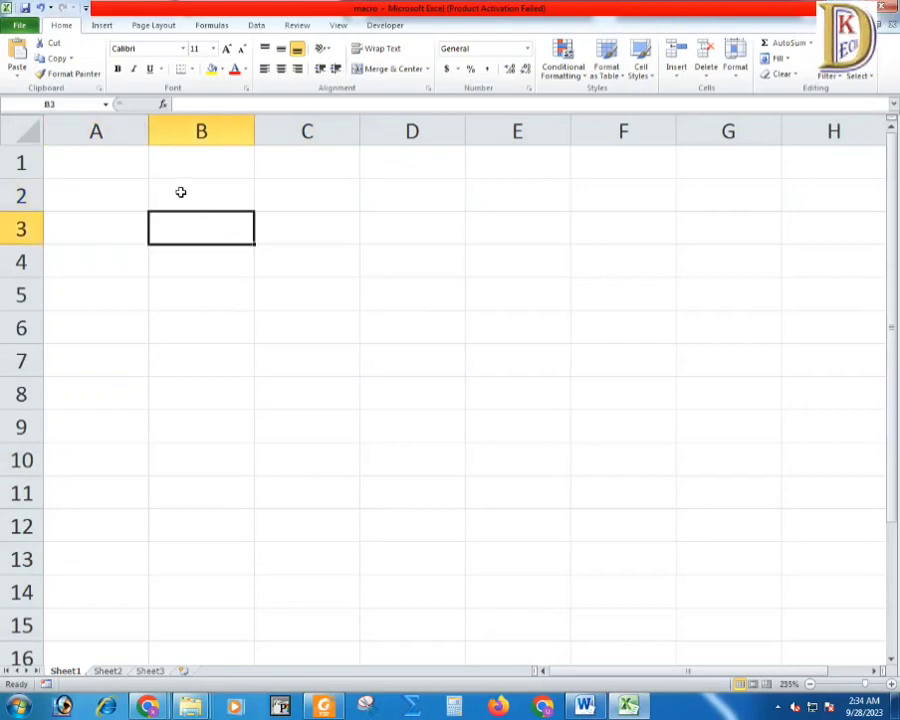
{"action": "left_click", "coordinate": [181, 192]}
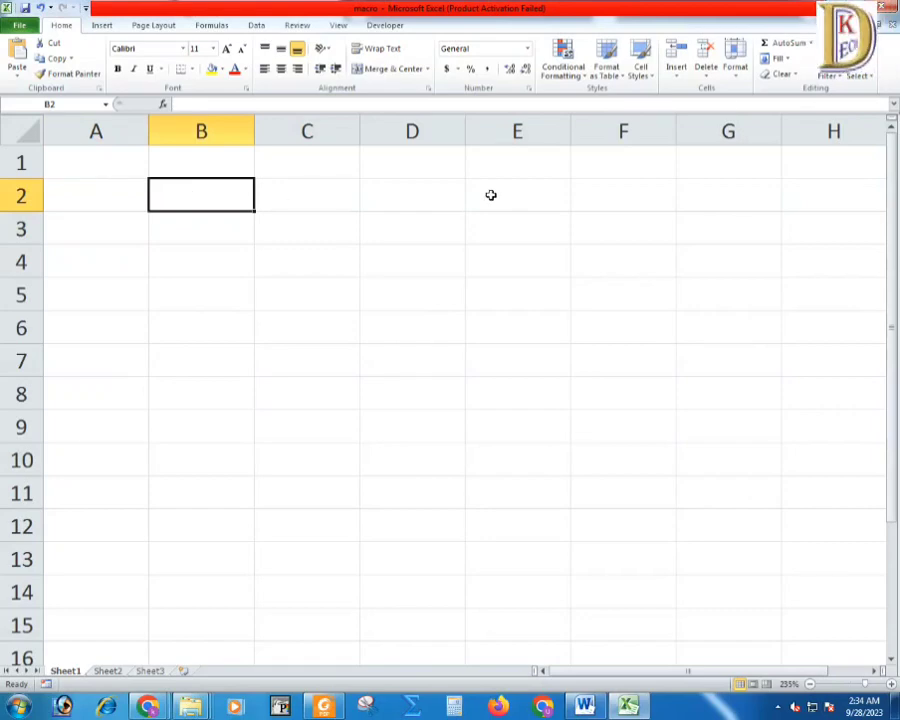
{"action": "mouse_move", "coordinate": [222, 194]}
{"action": "left_mouse_down"}
{"action": "mouse_move", "coordinate": [659, 292]}
{"action": "mouse_move", "coordinate": [661, 559]}
{"action": "left_mouse_up"}
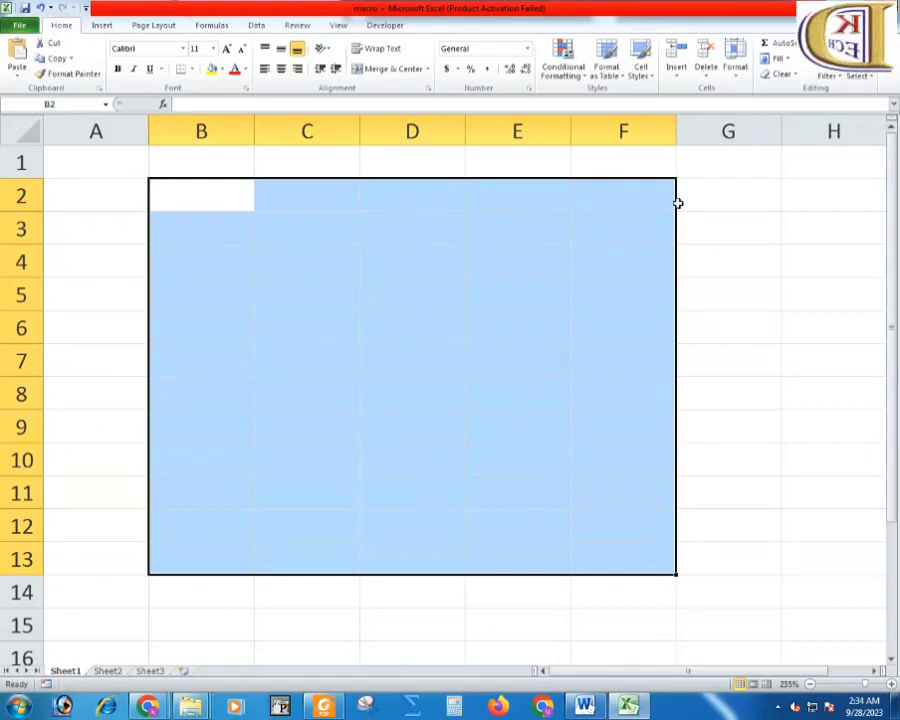
{"action": "left_click", "coordinate": [168, 197]}
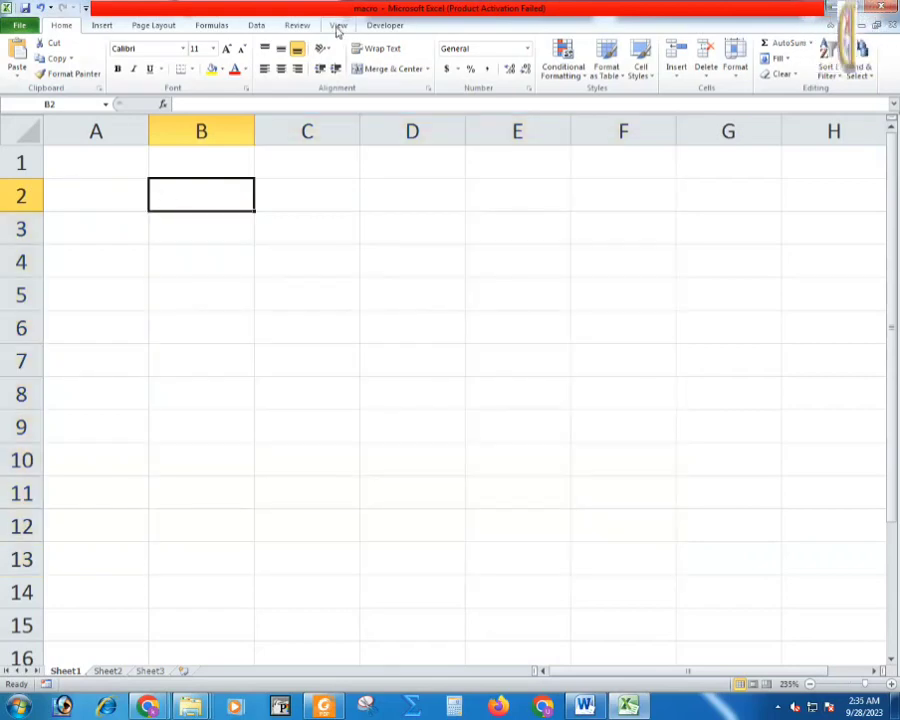
Check the empty Developer macro list, then open the Macros dropdown on the View tab
{"action": "left_click", "coordinate": [384, 25]}
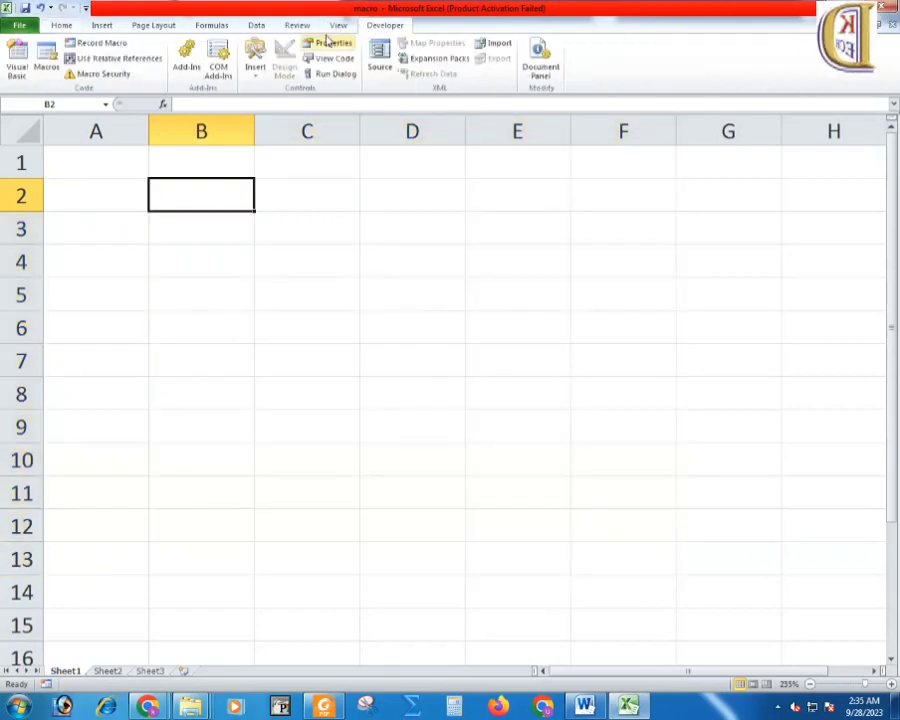
{"action": "left_click", "coordinate": [47, 70]}
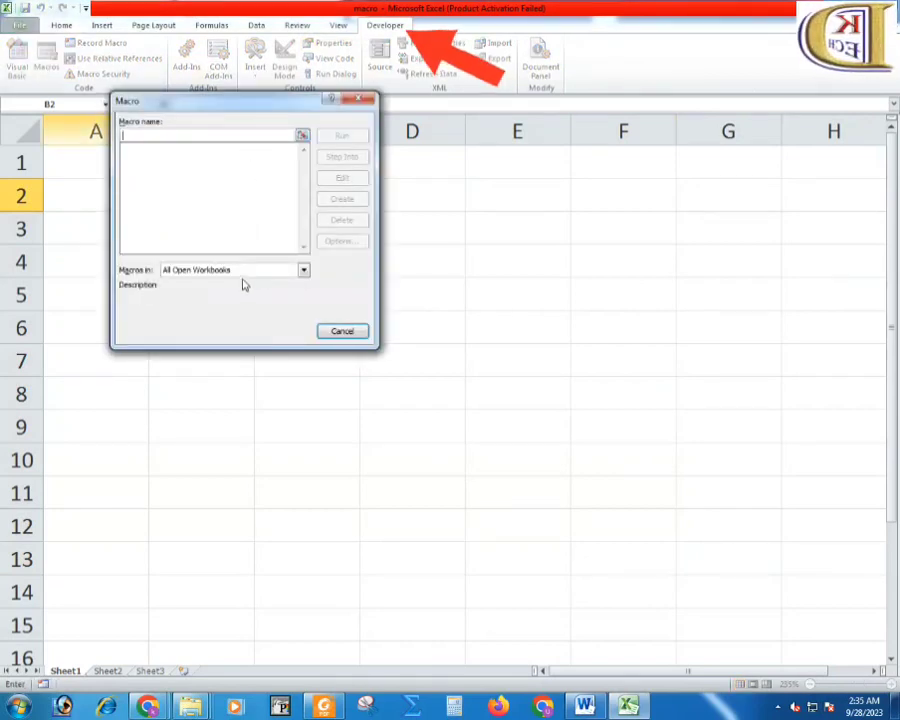
{"action": "left_click", "coordinate": [356, 331]}
{"action": "left_click", "coordinate": [336, 27]}
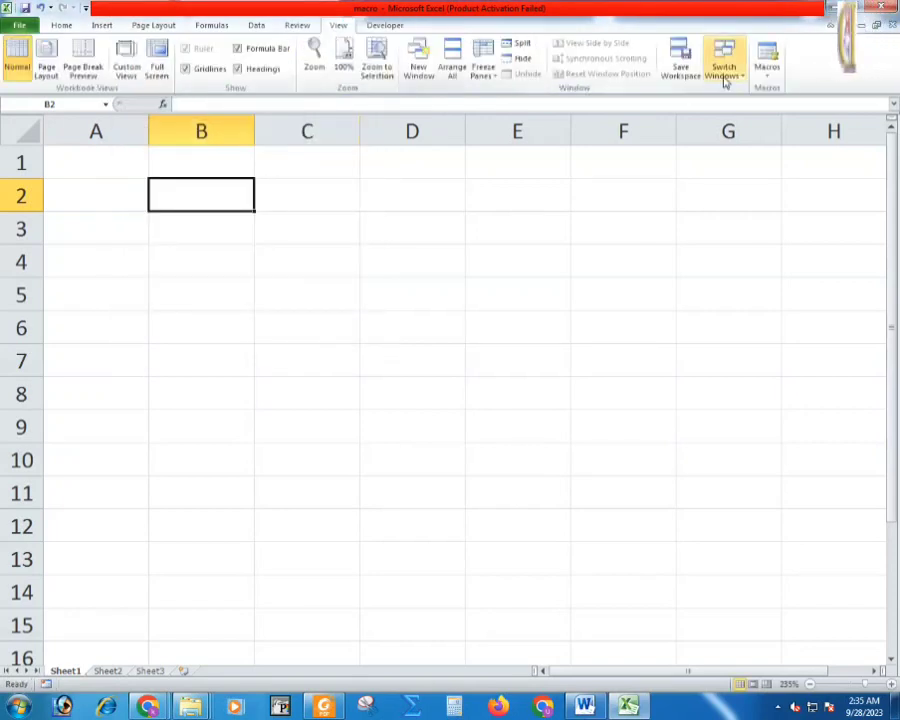
{"action": "left_click", "coordinate": [767, 70]}
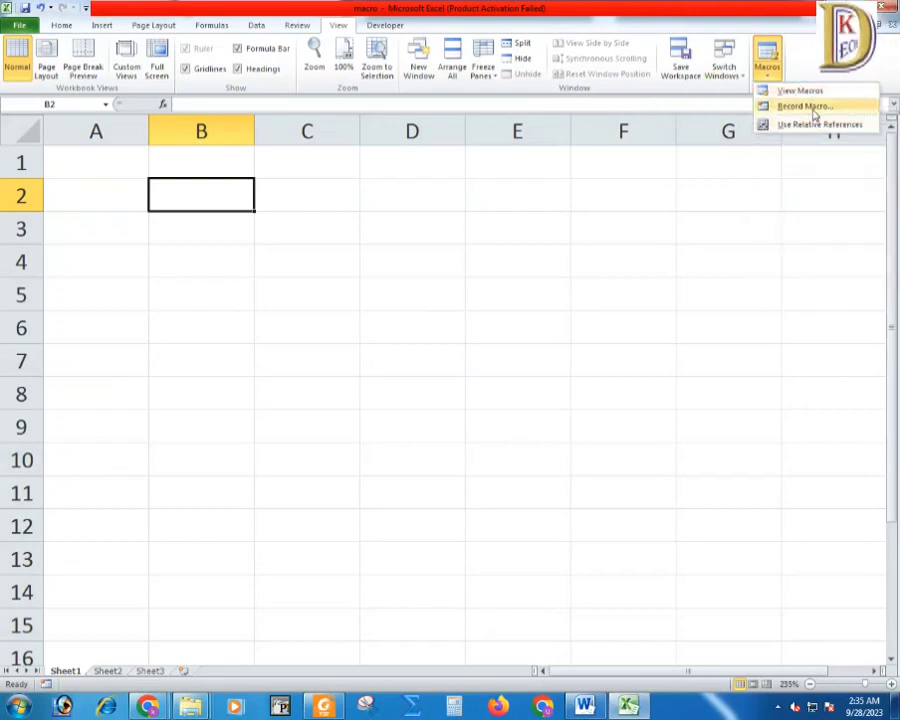
Record macro DecemberSales with shortcut Ctrl+n in the Personal Macro Workbook, described 'December Sale Data'
{"action": "left_click", "coordinate": [813, 109]}
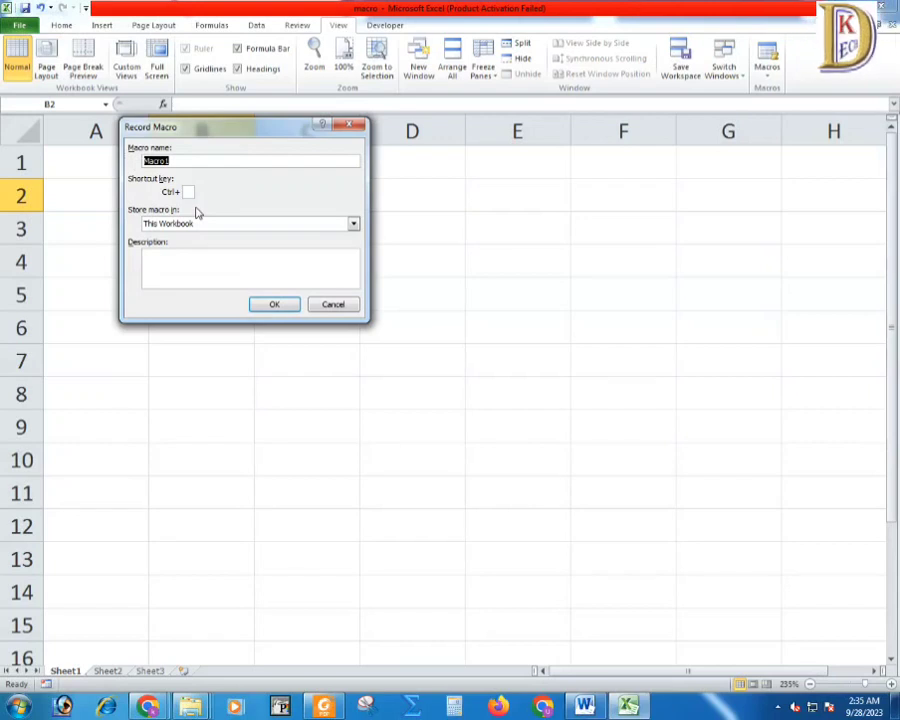
{"action": "type", "text": "Decemb"}
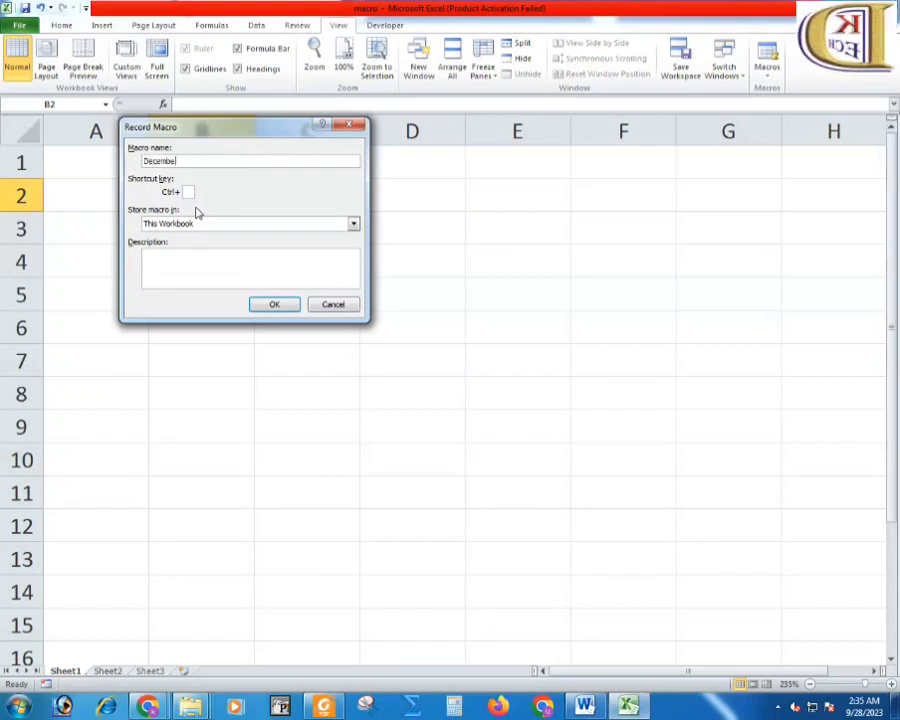
{"action": "type", "text": "es"}
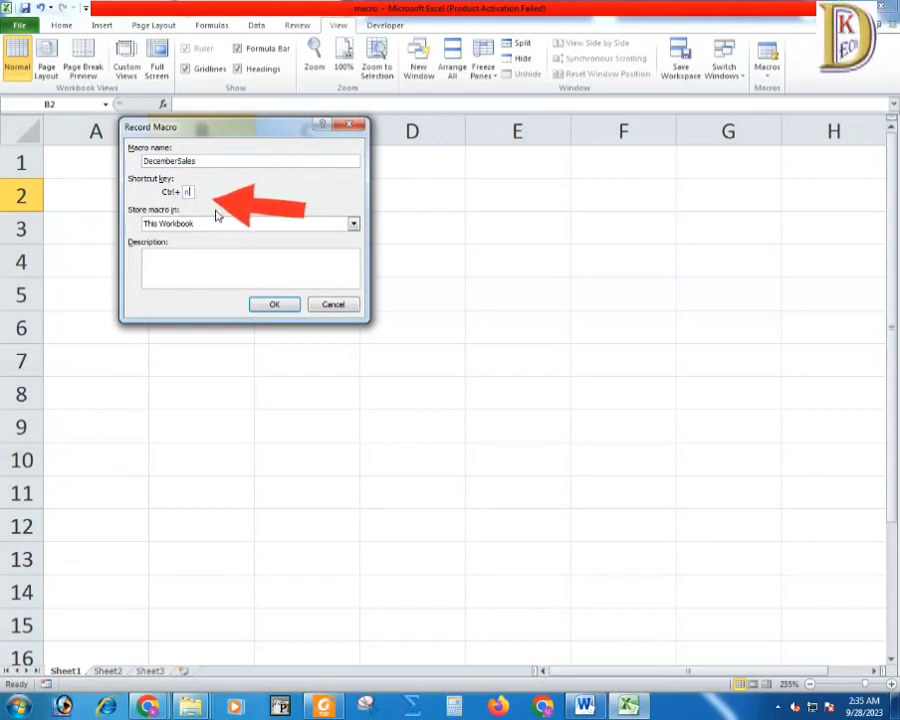
{"action": "type", "text": "n"}
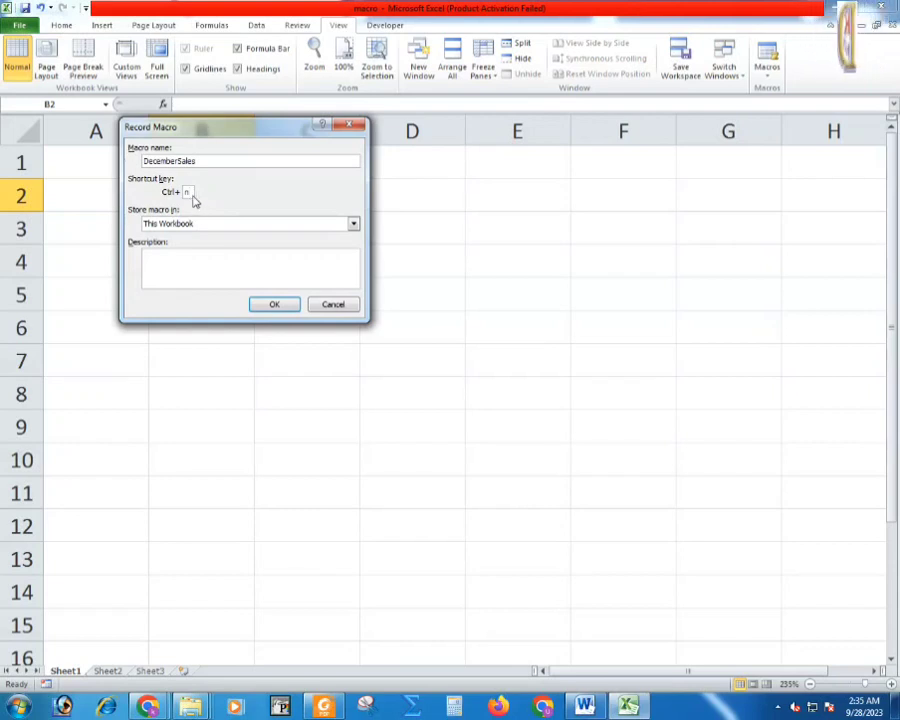
{"action": "type", "text": "N"}
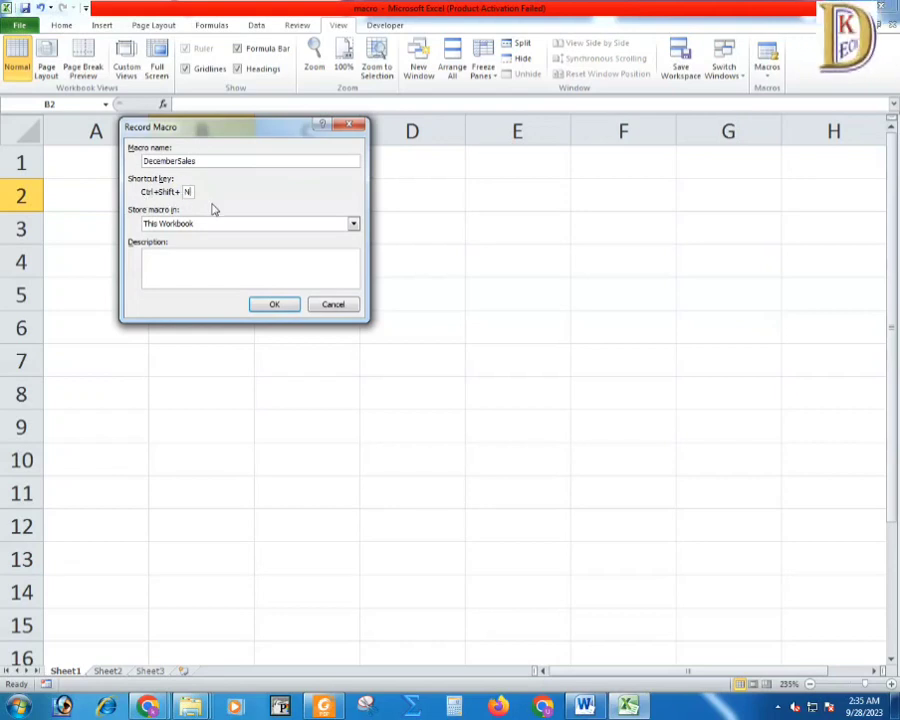
{"action": "key", "text": "BackSpace"}
{"action": "type", "text": "n"}
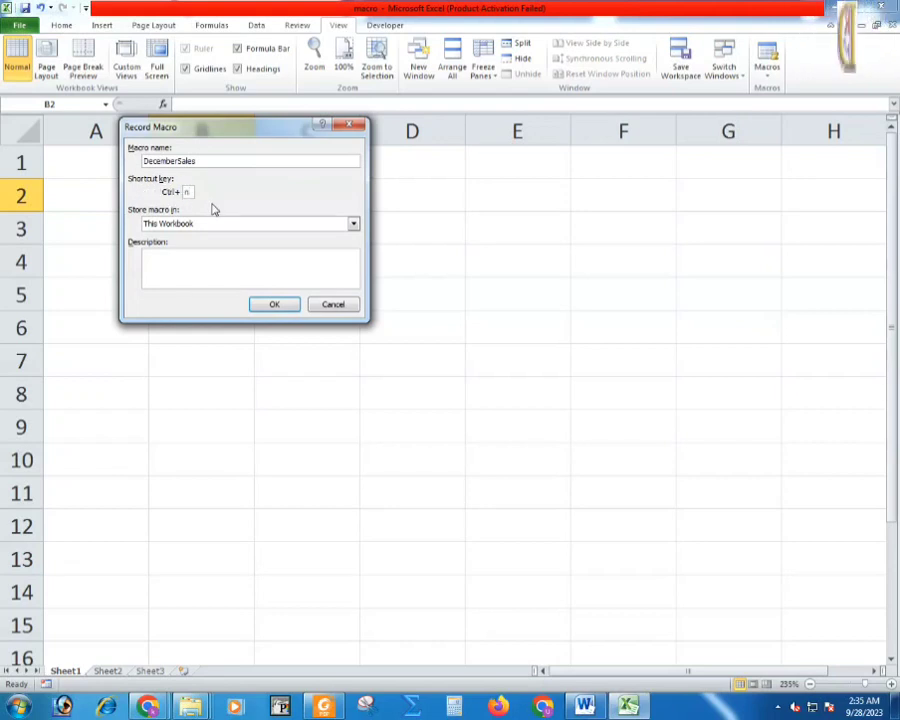
{"action": "left_click", "coordinate": [203, 224]}
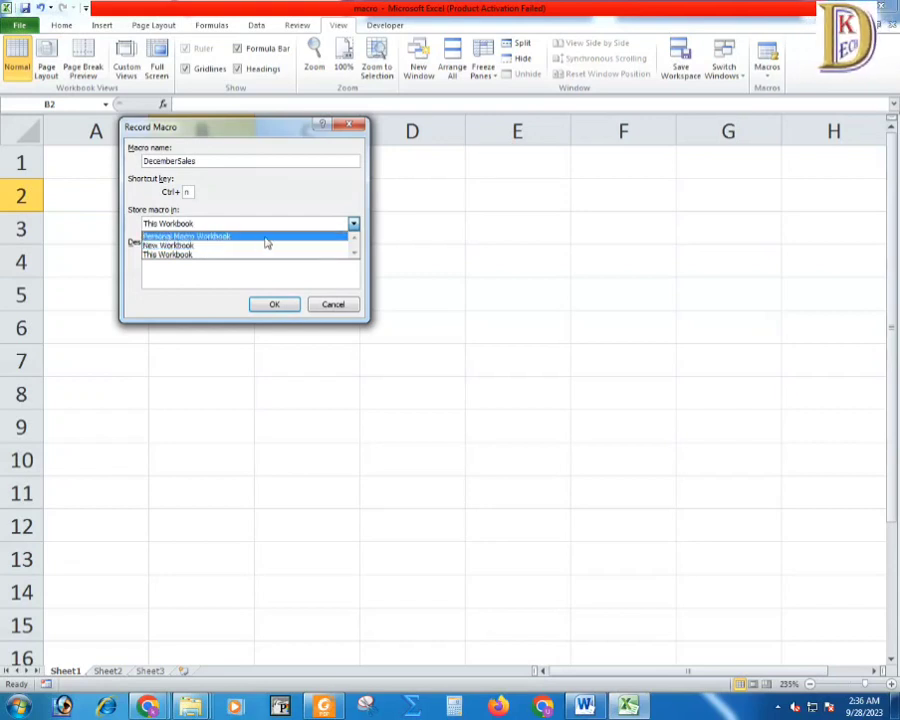
{"action": "left_click", "coordinate": [217, 236]}
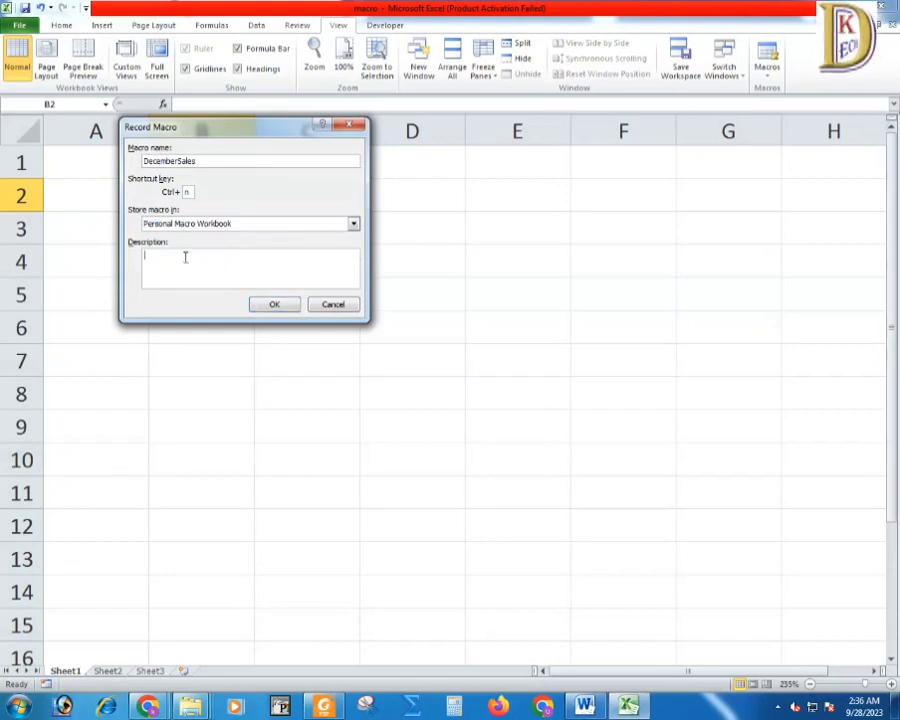
{"action": "type", "text": "Decembe"}
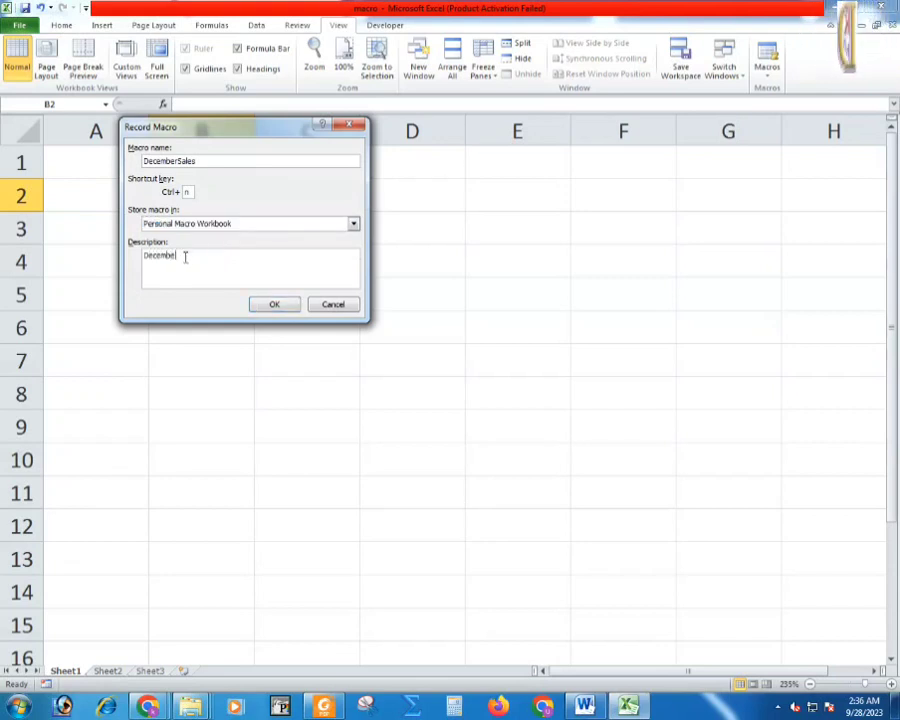
{"action": "type", "text": "ale Data"}
{"action": "left_click", "coordinate": [291, 304]}
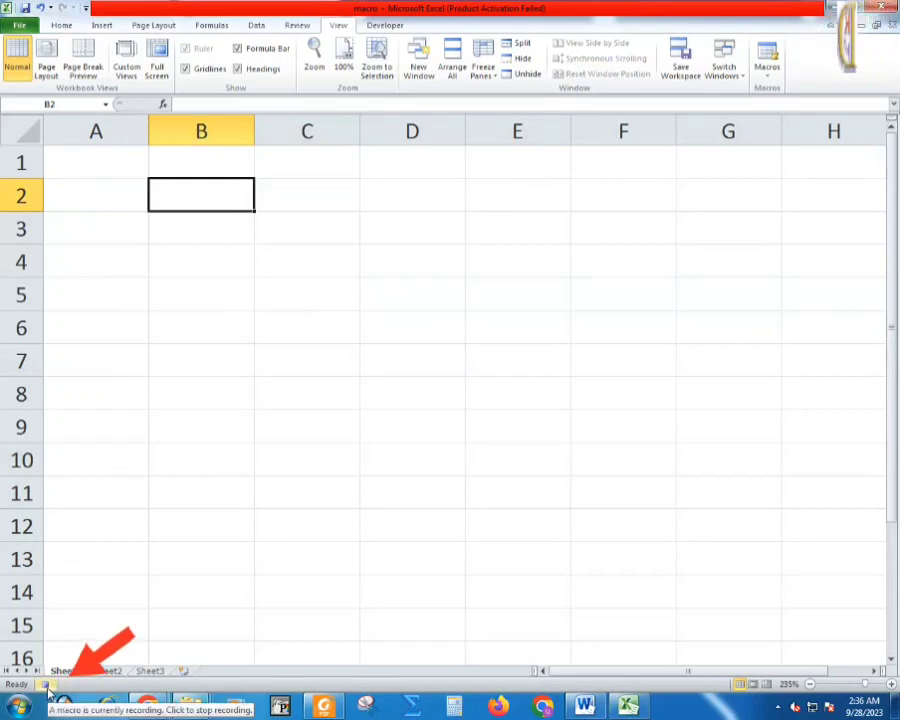
Enter the label Date in B2 and 01.12.2023 in C2
{"action": "left_click", "coordinate": [125, 190]}
{"action": "left_click", "coordinate": [190, 197]}
{"action": "type", "text": "Date"}
{"action": "key", "text": "Tab"}
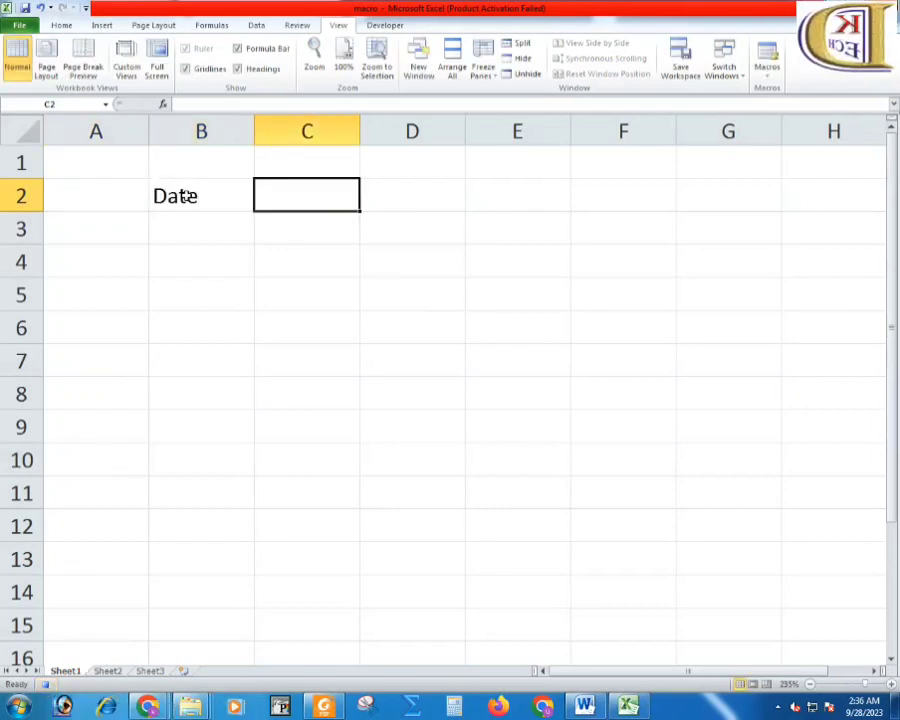
{"action": "type", "text": "01.12.2023"}
{"action": "key", "text": "Return"}
{"action": "key", "text": "Return"}
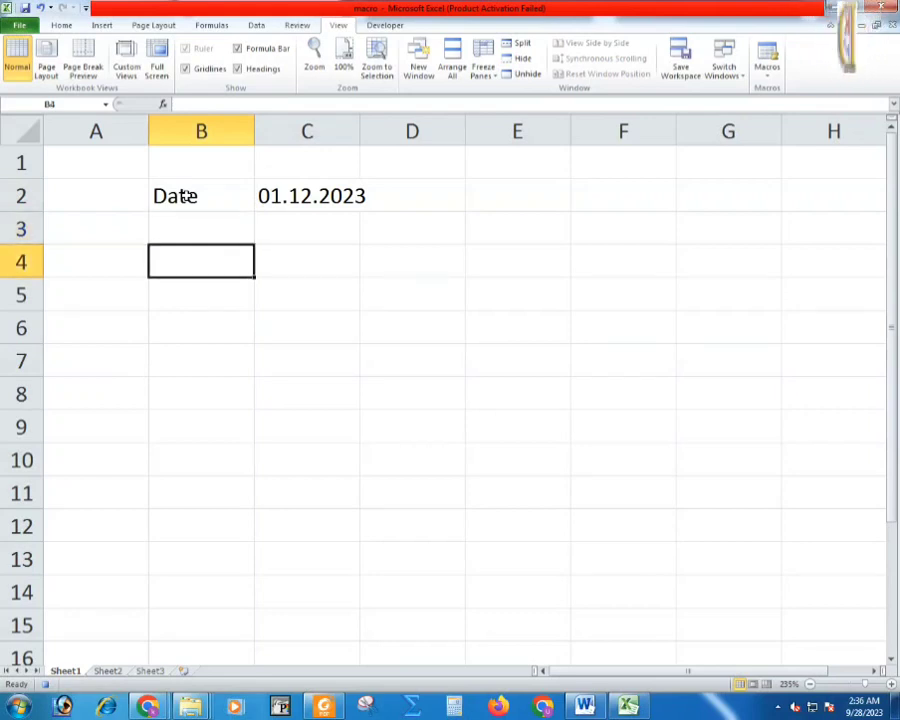
Type headers Sales ID, Item Name, Qty, Price, Amount across B4:F4, then select B4:F13
{"action": "type", "text": "Sales ID"}
{"action": "key", "text": "Tab"}
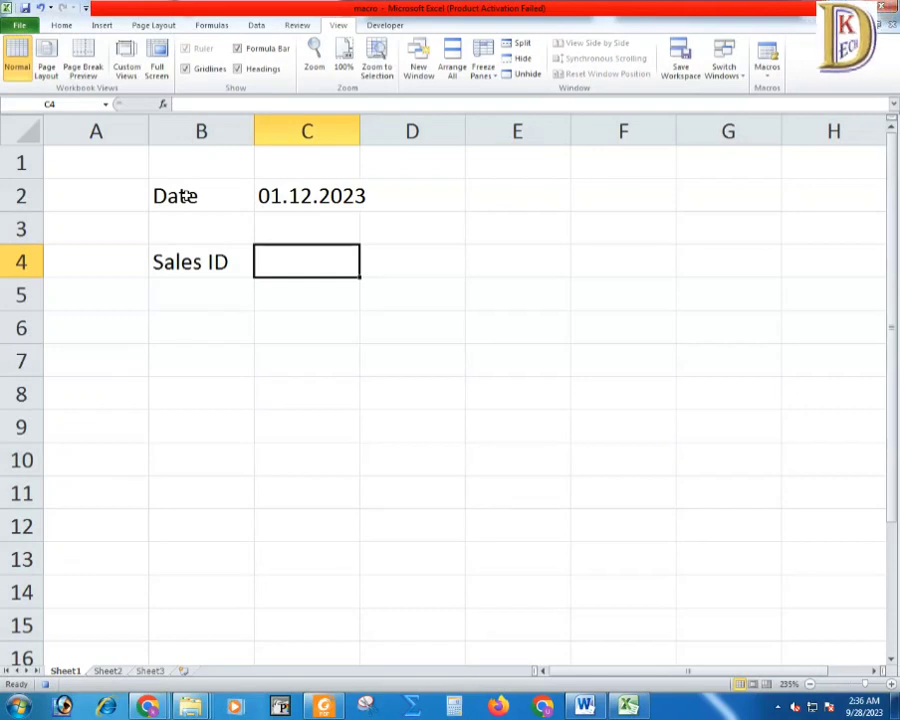
{"action": "type", "text": "Item Name"}
{"action": "key", "text": "Tab"}
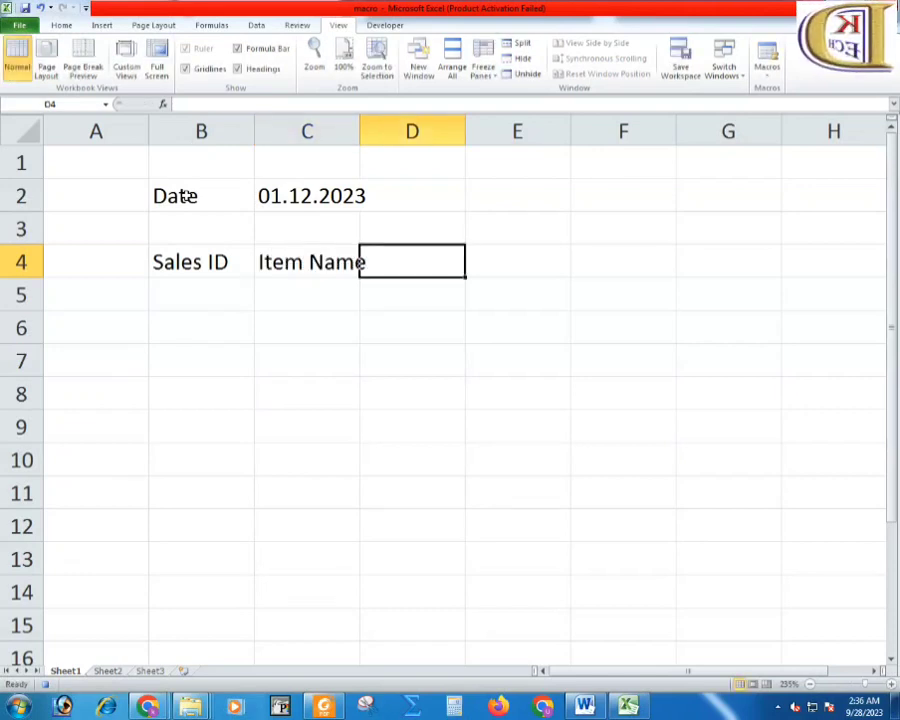
{"action": "type", "text": "Qty"}
{"action": "key", "text": "Tab"}
{"action": "type", "text": "Price"}
{"action": "key", "text": "Tab"}
{"action": "type", "text": "Am"}
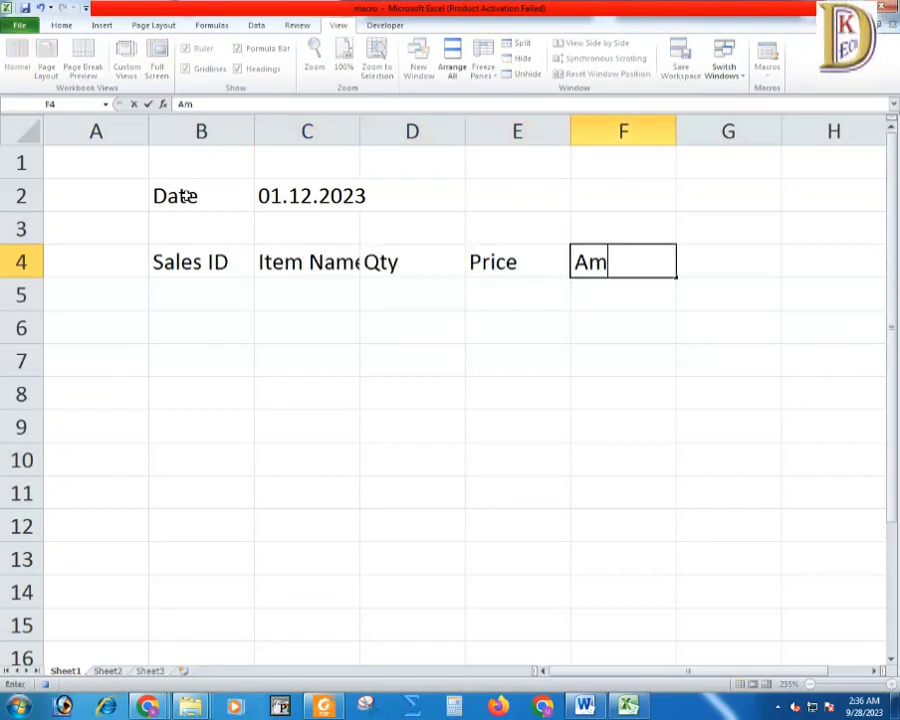
{"action": "type", "text": "ount"}
{"action": "left_click_drag", "start_coordinate": [190, 262], "coordinate": [617, 540]}
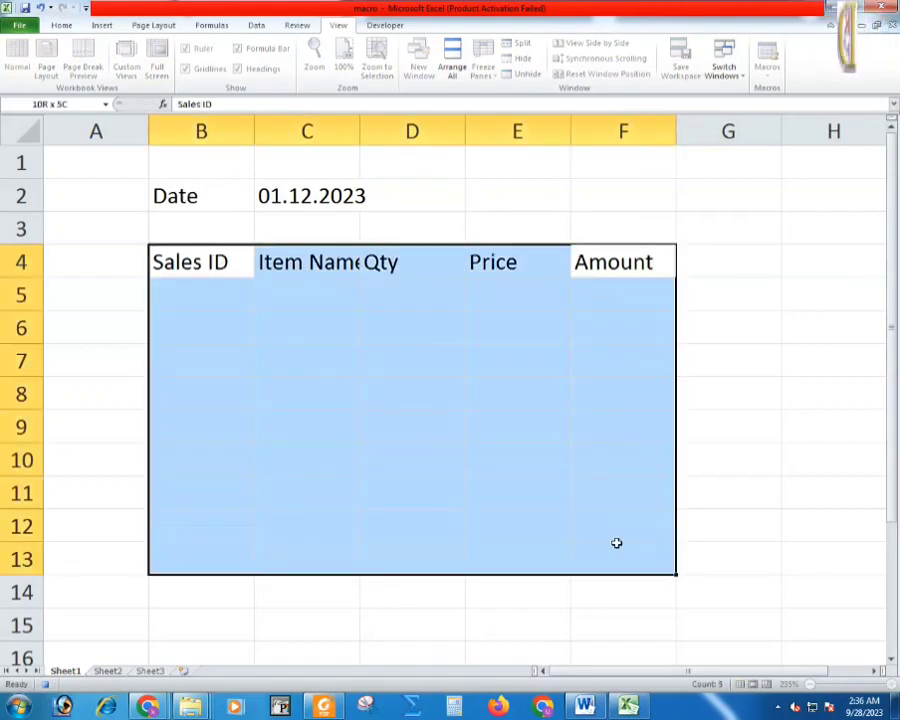
Give B4:F13 all borders and make the header row bold with yellow fill
{"action": "left_click", "coordinate": [61, 25]}
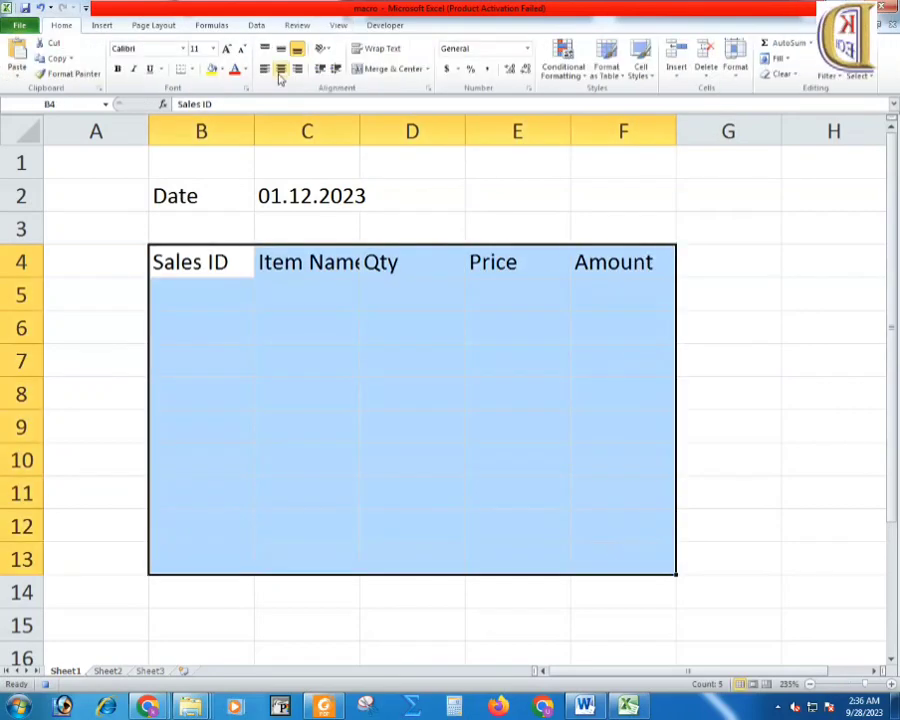
{"action": "left_click", "coordinate": [190, 69]}
{"action": "left_click", "coordinate": [190, 178]}
{"action": "left_click_drag", "start_coordinate": [214, 264], "coordinate": [580, 262]}
{"action": "key", "text": "ctrl+b"}
{"action": "left_click", "coordinate": [212, 69]}
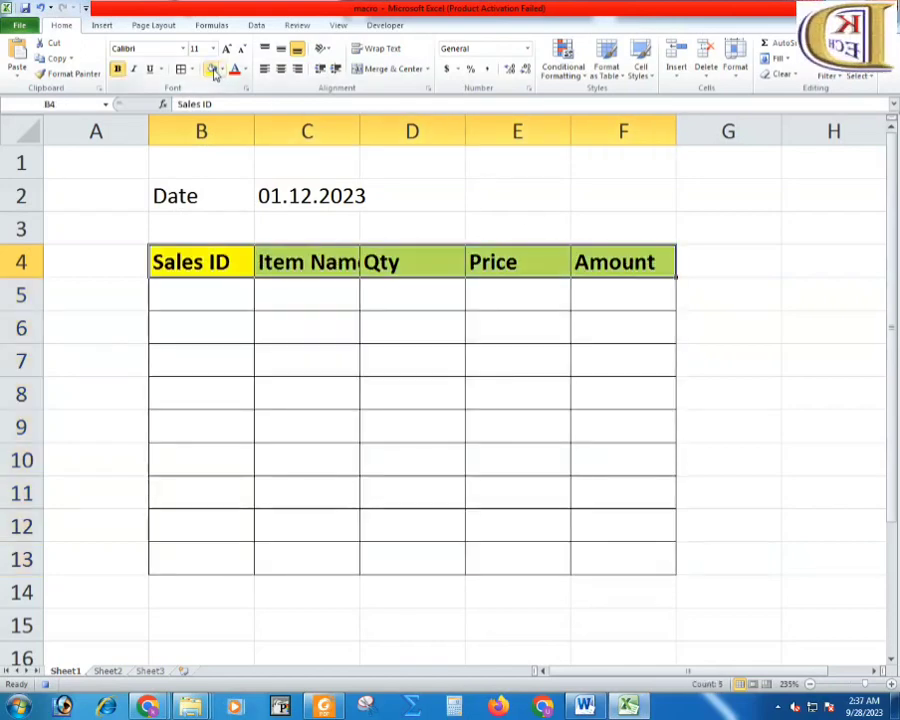
Fill the Date cells B2:C2 yellow and widen column C for Item Name
{"action": "left_click_drag", "start_coordinate": [180, 196], "coordinate": [300, 196]}
{"action": "left_click", "coordinate": [221, 69]}
{"action": "left_click", "coordinate": [246, 171]}
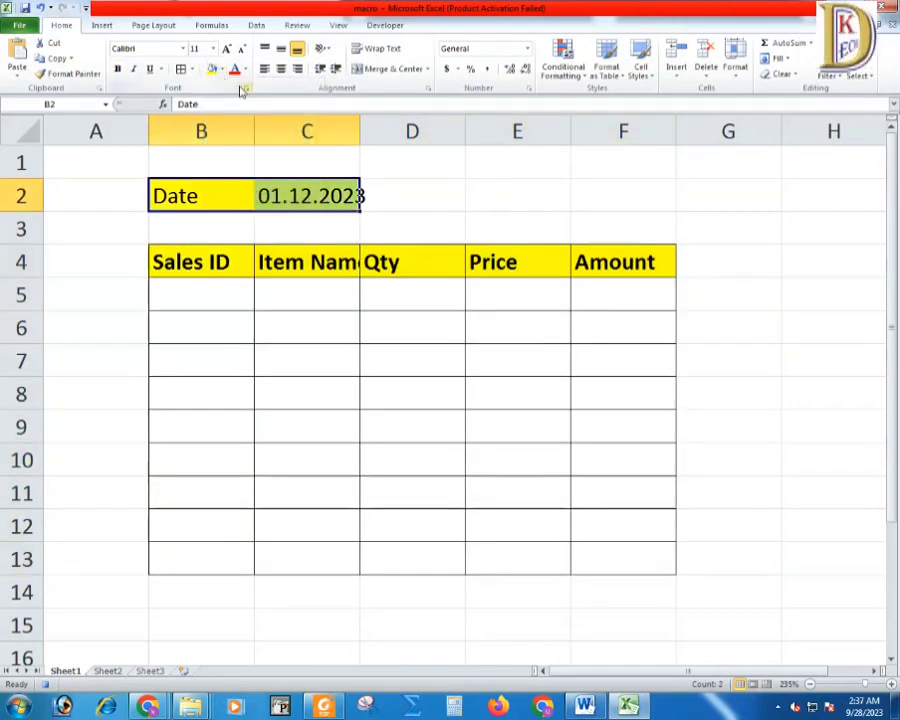
{"action": "left_click_drag", "start_coordinate": [358, 124], "coordinate": [380, 124]}
{"action": "left_click", "coordinate": [310, 258]}
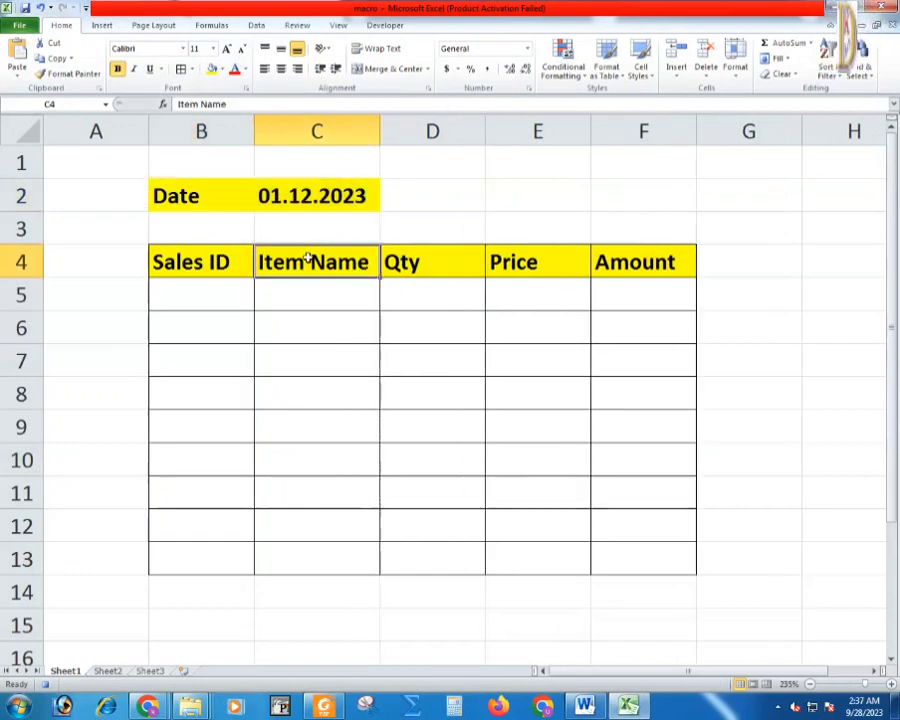
Enter the first Sales ID 1001 in B5
{"action": "left_click", "coordinate": [239, 284]}
{"action": "type", "text": "1001"}
{"action": "key", "text": "Return"}
Add Sales ID 1002 and extend the series down to 1009 in B13
{"action": "type", "text": "1002"}
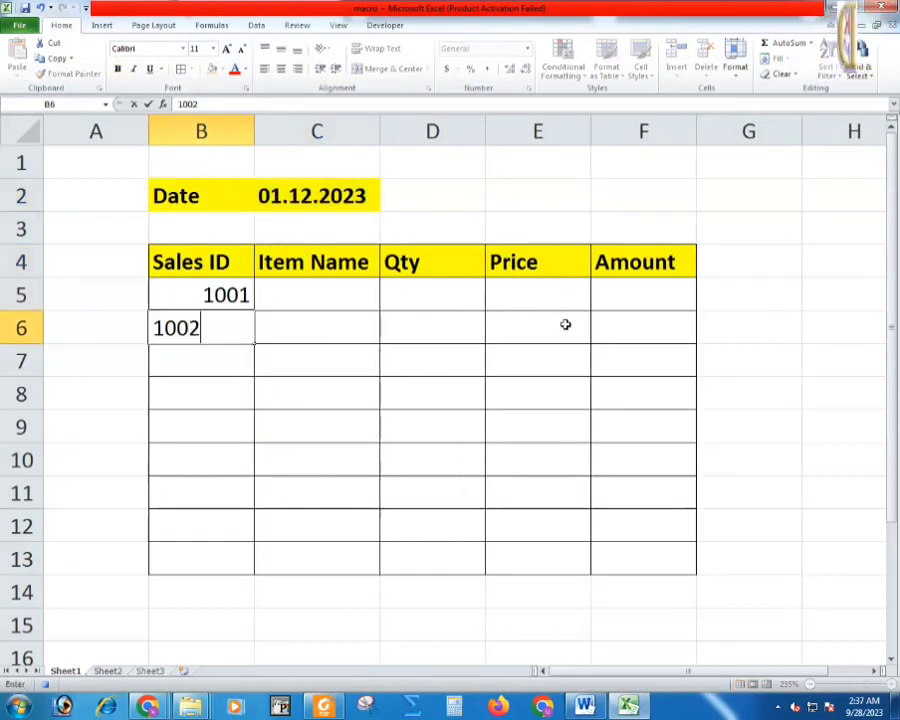
{"action": "key", "text": "Return"}
{"action": "mouse_move", "coordinate": [225, 295]}
{"action": "left_mouse_down"}
{"action": "mouse_move", "coordinate": [240, 330]}
{"action": "mouse_move", "coordinate": [245, 578]}
{"action": "left_mouse_up"}
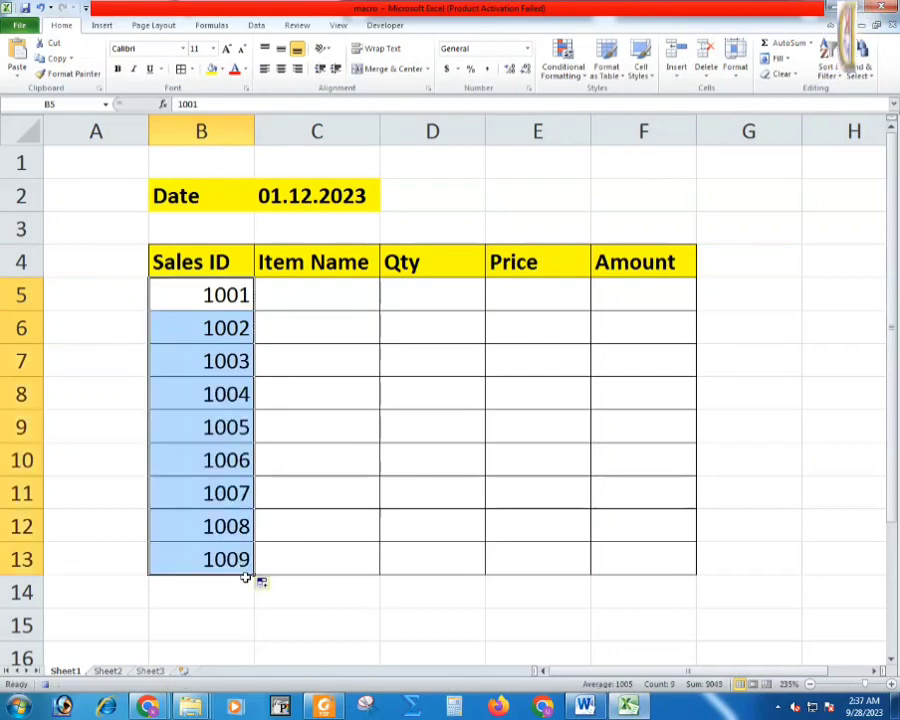
Enter items A to I in C5:C13 and centre B5:C13
{"action": "left_click", "coordinate": [292, 289]}
{"action": "type", "text": "A B C "}
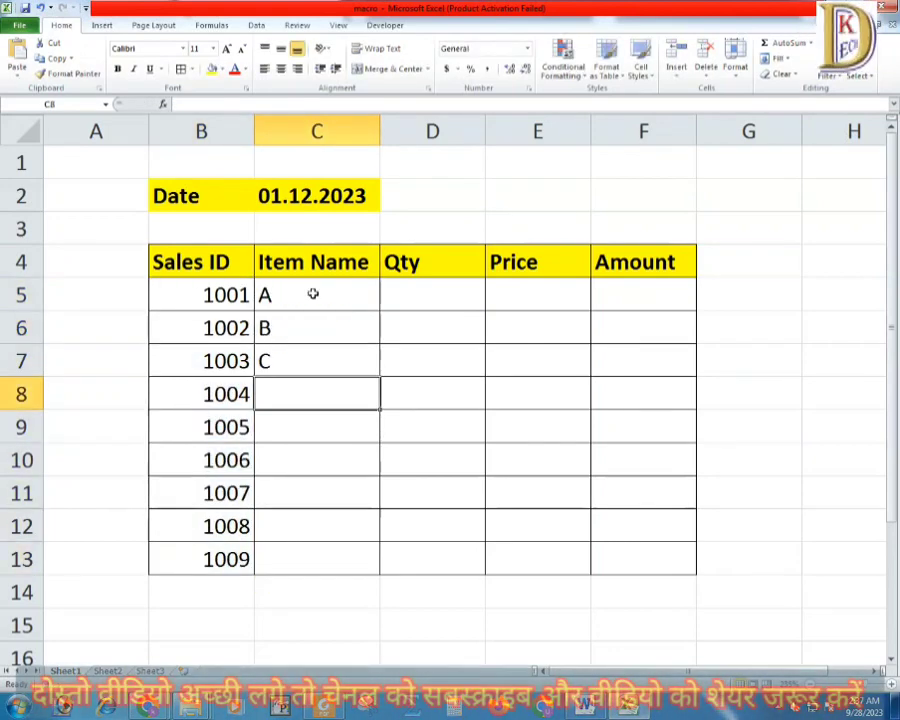
{"action": "type", "text": "D E F G H "}
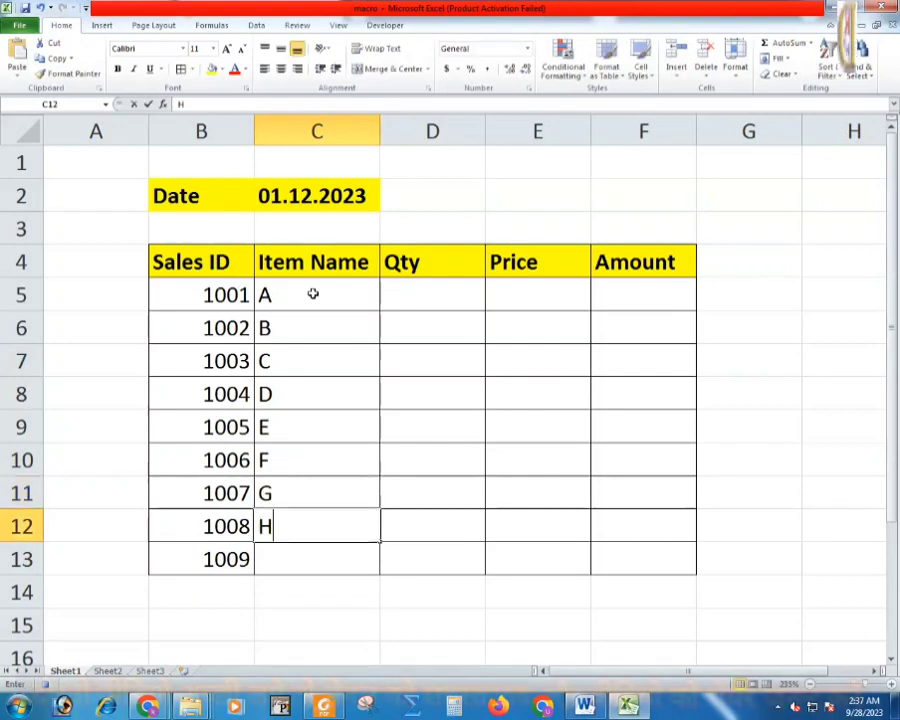
{"action": "type", "text": "I"}
{"action": "left_click_drag", "start_coordinate": [313, 294], "coordinate": [300, 558]}
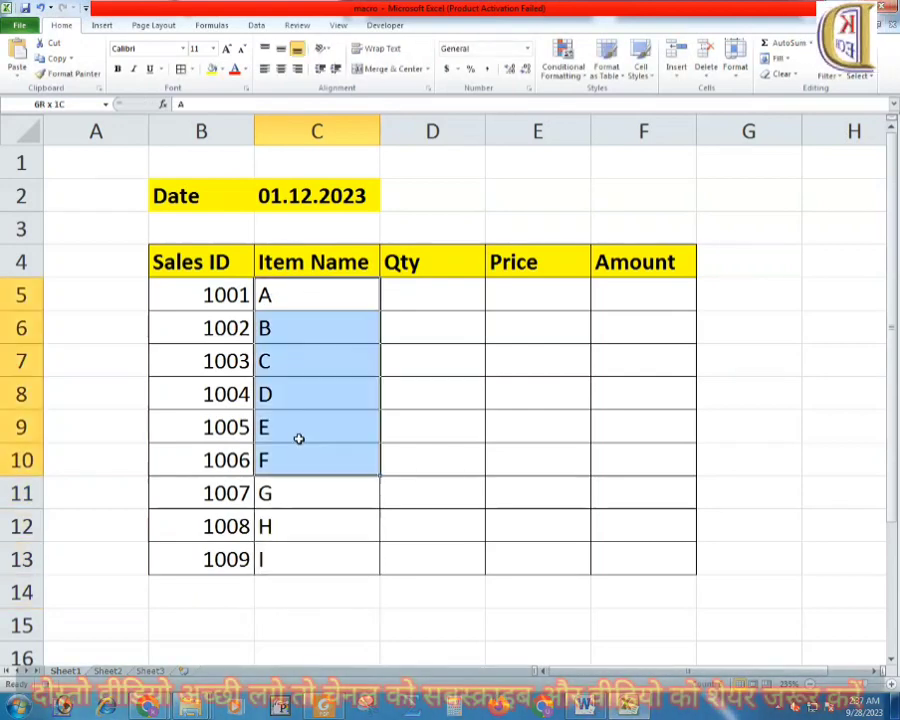
{"action": "left_click", "coordinate": [393, 301]}
{"action": "left_click_drag", "start_coordinate": [210, 295], "coordinate": [262, 558]}
{"action": "left_click", "coordinate": [281, 68]}
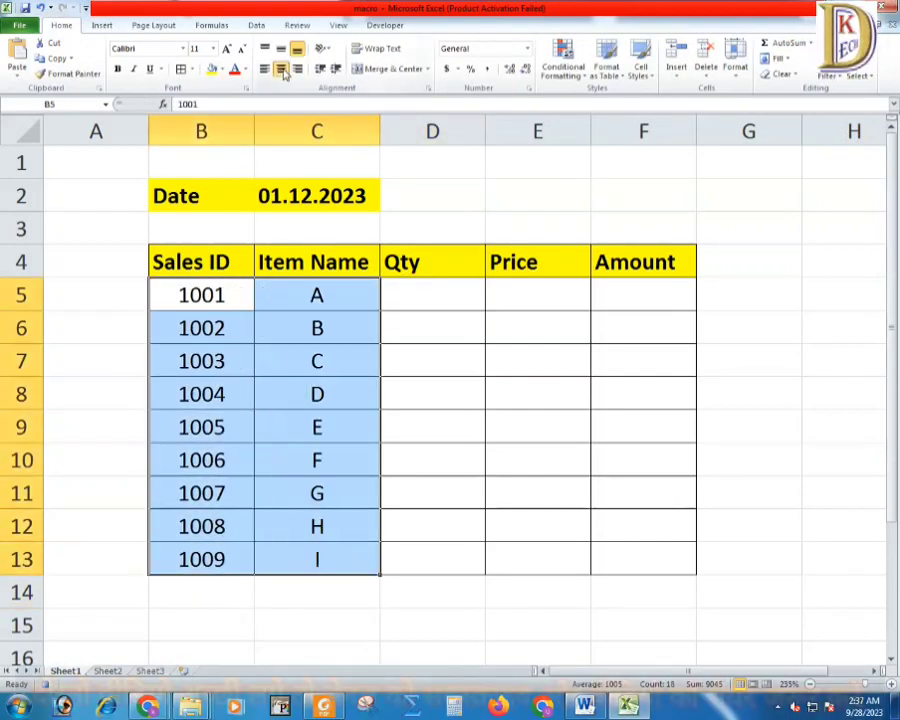
Enter the Amount formula =(D5*E5) in F5 and fill it down to F13
{"action": "left_click", "coordinate": [610, 295]}
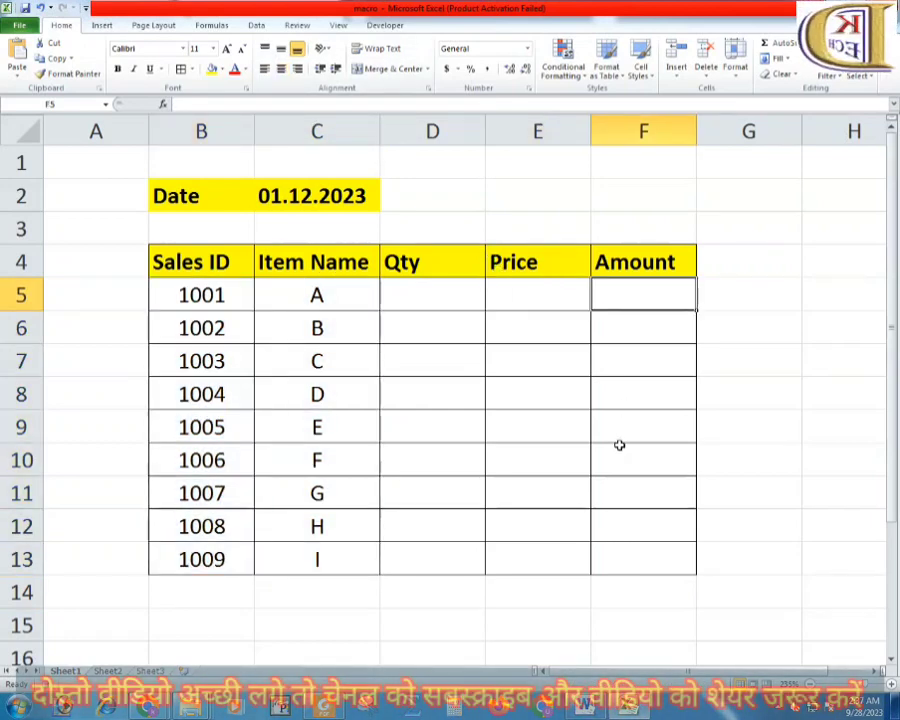
{"action": "type", "text": "=("}
{"action": "left_click", "coordinate": [432, 293]}
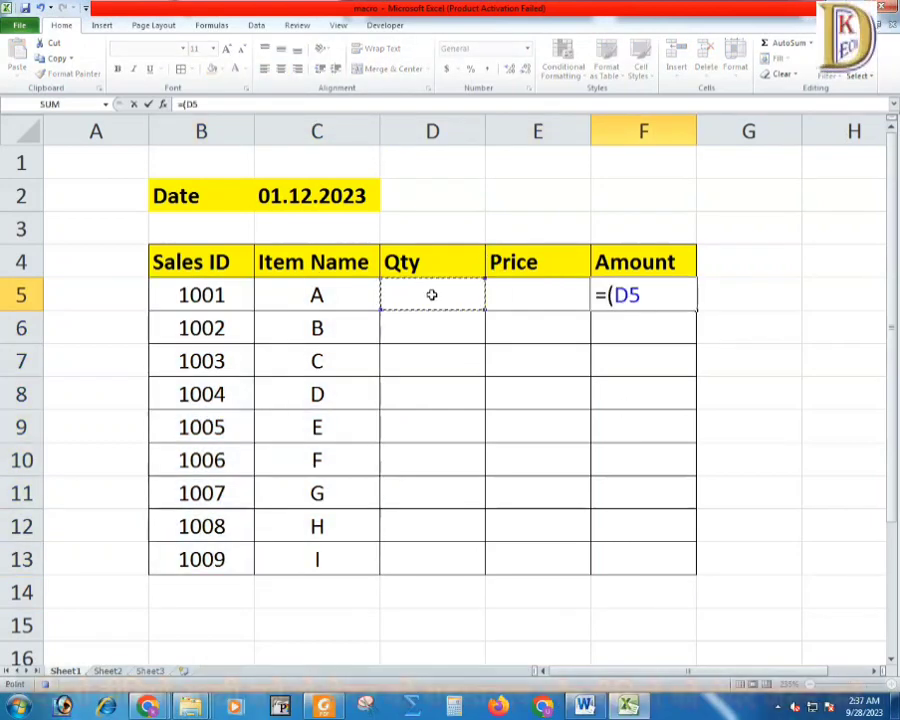
{"action": "type", "text": "*"}
{"action": "left_click", "coordinate": [511, 290]}
{"action": "type", "text": ")"}
{"action": "key", "text": "Return"}
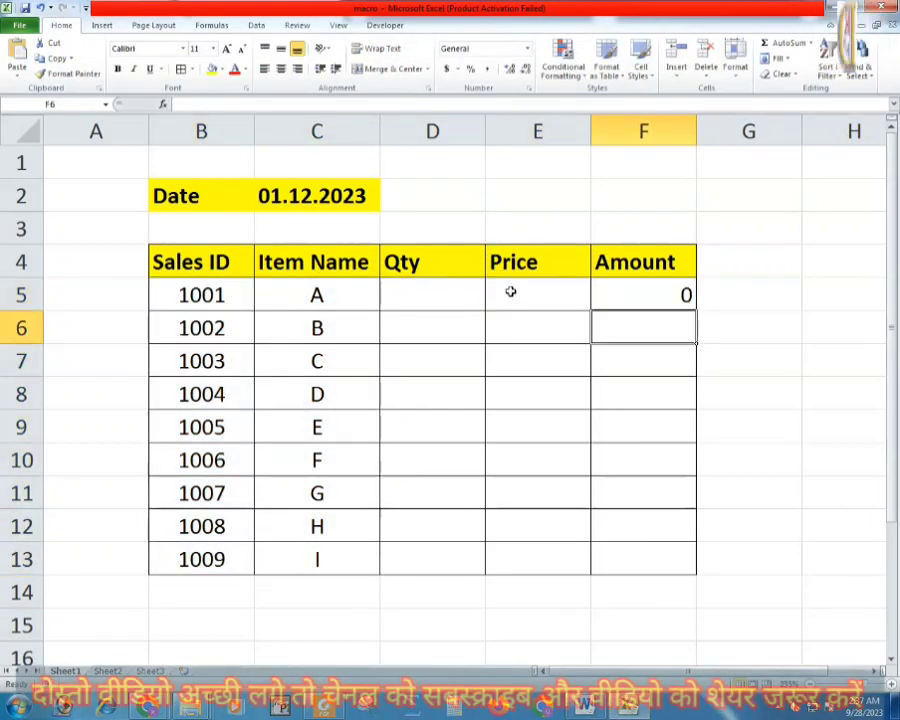
{"action": "left_click", "coordinate": [660, 298]}
{"action": "left_click_drag", "start_coordinate": [698, 311], "coordinate": [697, 572]}
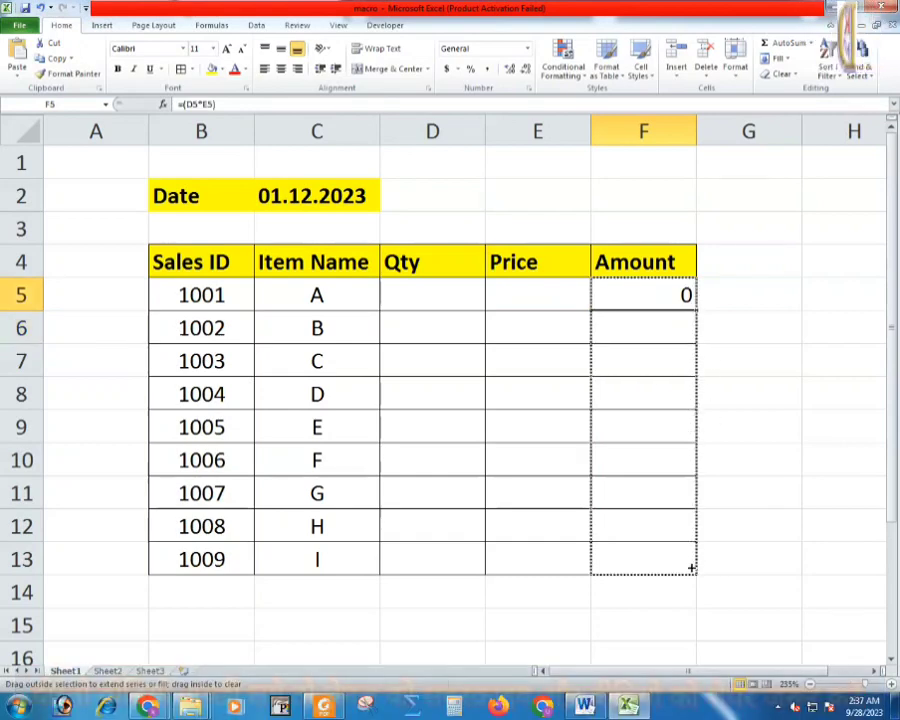
{"action": "scroll", "coordinate": [396, 298], "scroll_direction": "down", "scroll_amount": 1}
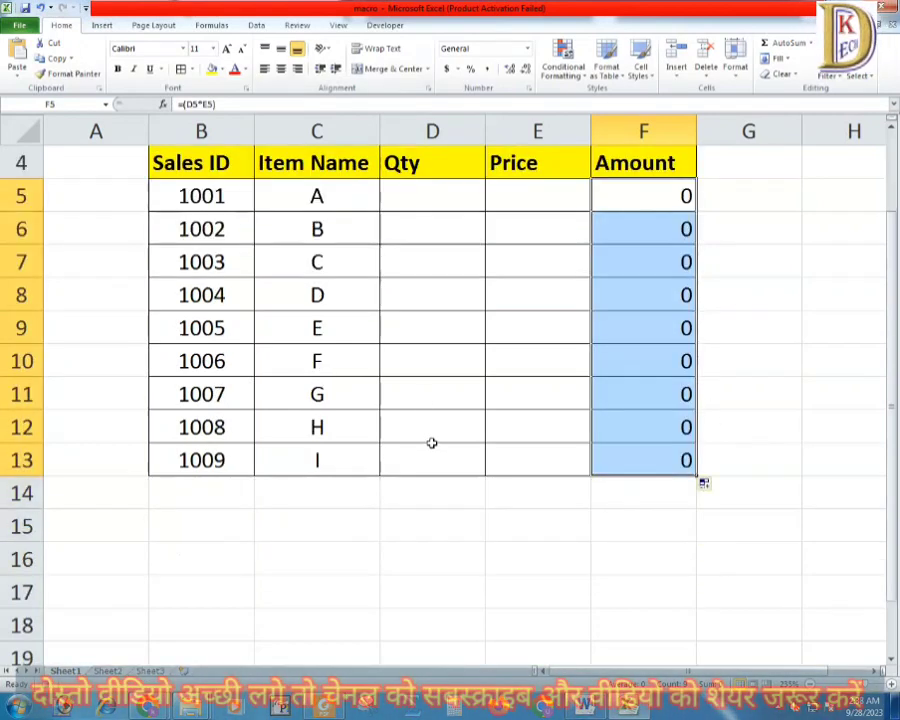
{"action": "scroll", "coordinate": [424, 407], "scroll_direction": "up", "scroll_amount": 1}
{"action": "scroll", "coordinate": [424, 407], "scroll_direction": "down", "scroll_amount": 1}
{"action": "left_click", "coordinate": [424, 565]}
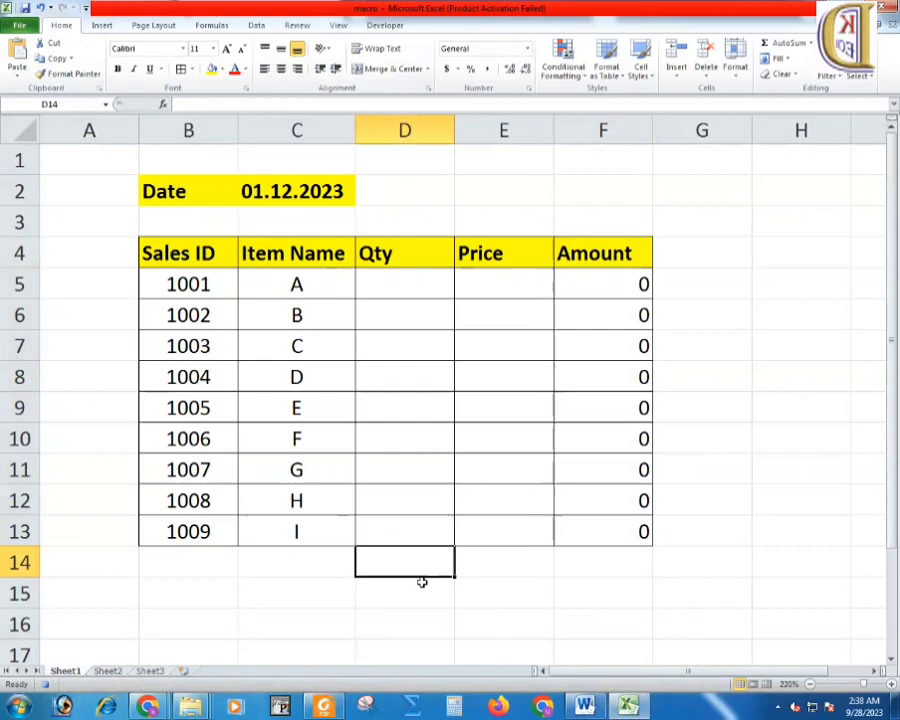
{"action": "left_click", "coordinate": [597, 600]}
Label row 15 'Grand Total', merged and centred across B15:C15
{"action": "left_click", "coordinate": [234, 588]}
{"action": "type", "text": "SU"}
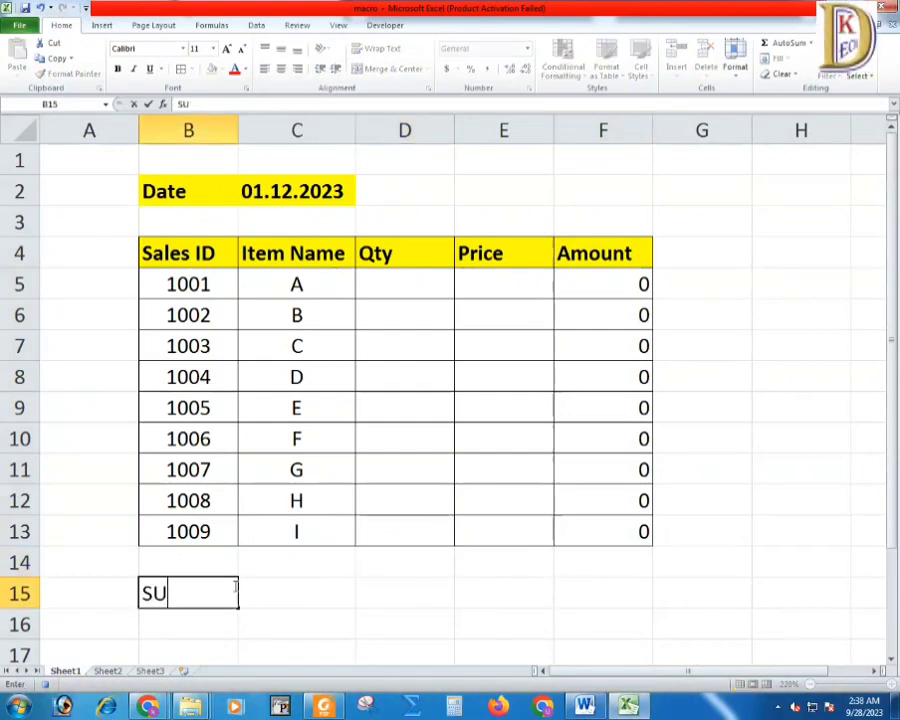
{"action": "key", "text": "BackSpace"}
{"action": "key", "text": "BackSpace"}
{"action": "type", "text": "gra"}
{"action": "key", "text": "BackSpace"}
{"action": "key", "text": "BackSpace"}
{"action": "key", "text": "BackSpace"}
{"action": "type", "text": "rand T"}
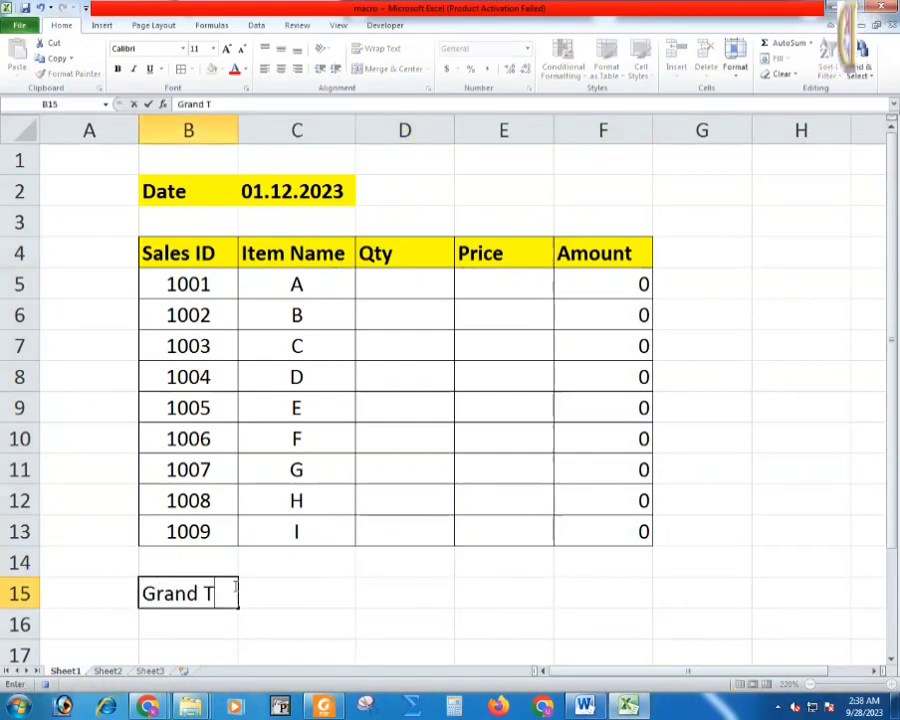
{"action": "type", "text": "otal"}
{"action": "key", "text": "Return"}
{"action": "left_click_drag", "start_coordinate": [238, 592], "coordinate": [348, 594]}
{"action": "left_click", "coordinate": [372, 72]}
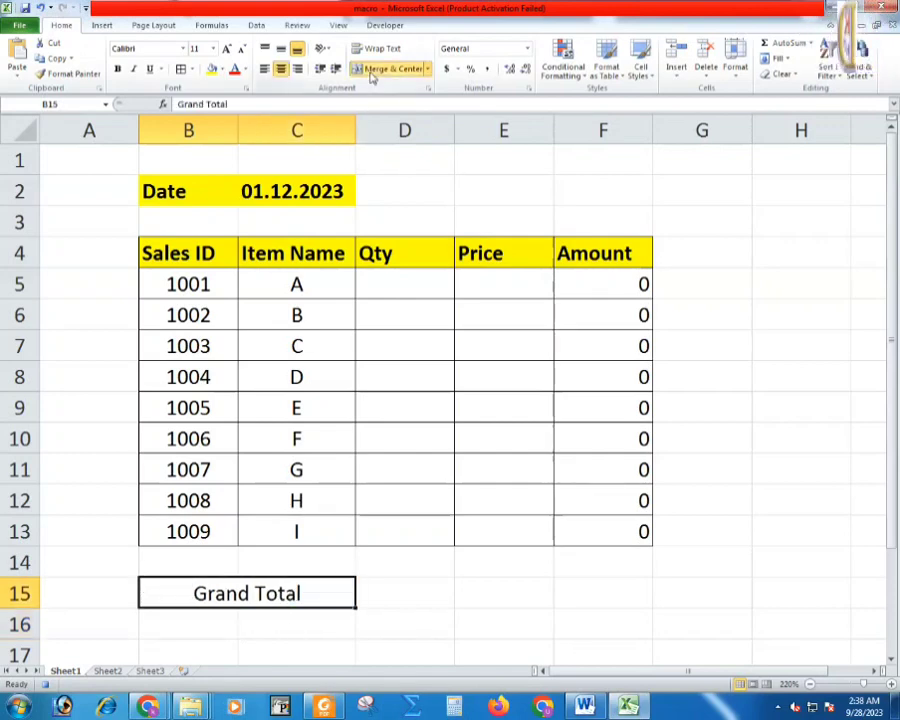
Total the Qty with =SUM(D5:D13) in D15 and the Amount with =SUM(F5:F13) in F15
{"action": "left_click", "coordinate": [403, 588]}
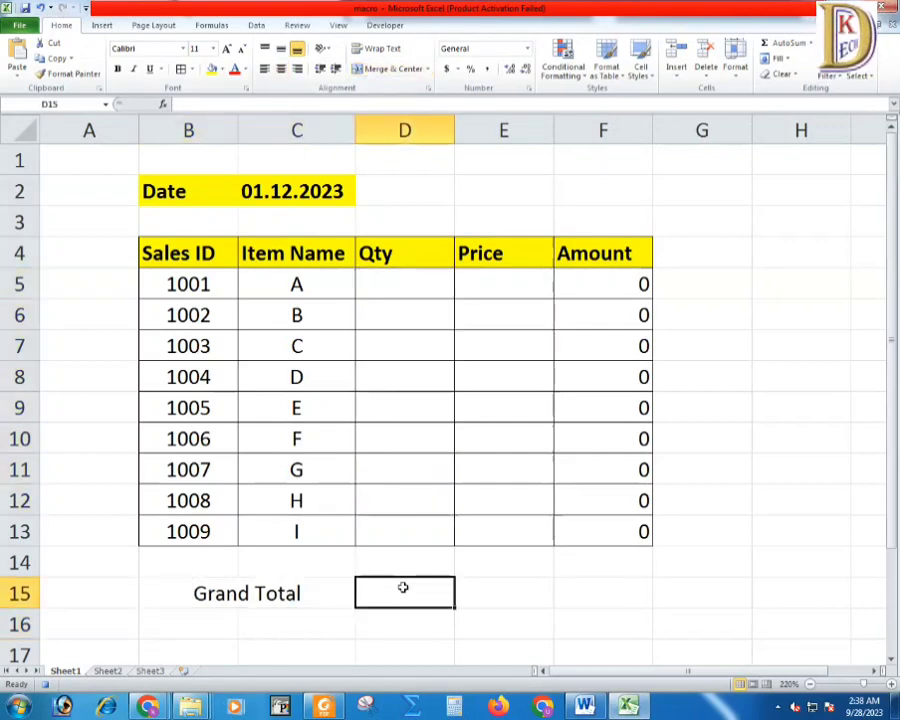
{"action": "type", "text": "=sum"}
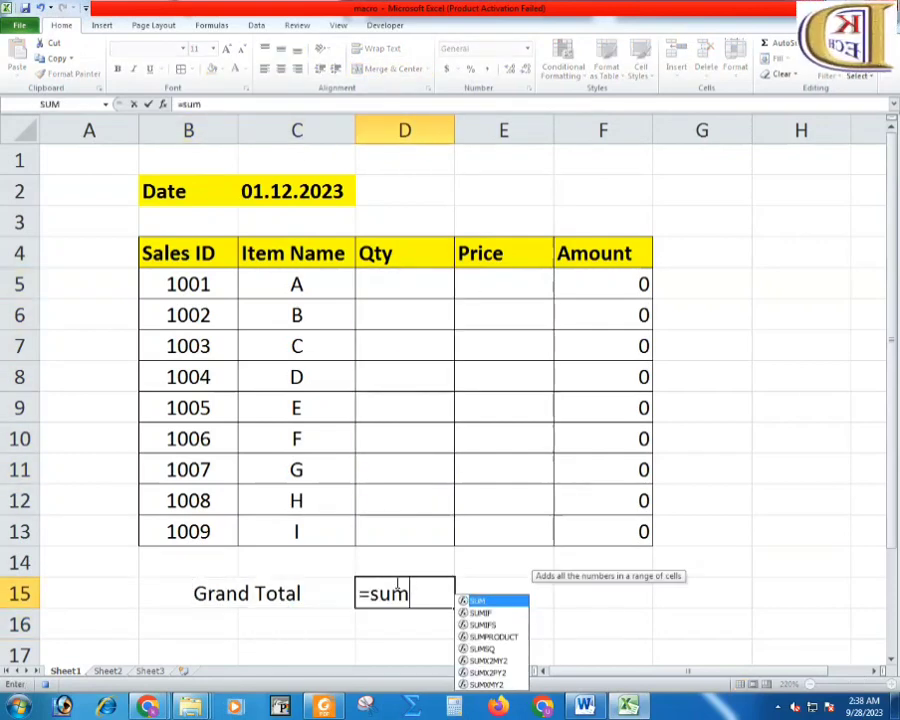
{"action": "type", "text": "("}
{"action": "left_click_drag", "start_coordinate": [404, 284], "coordinate": [398, 528]}
{"action": "key", "text": "Return"}
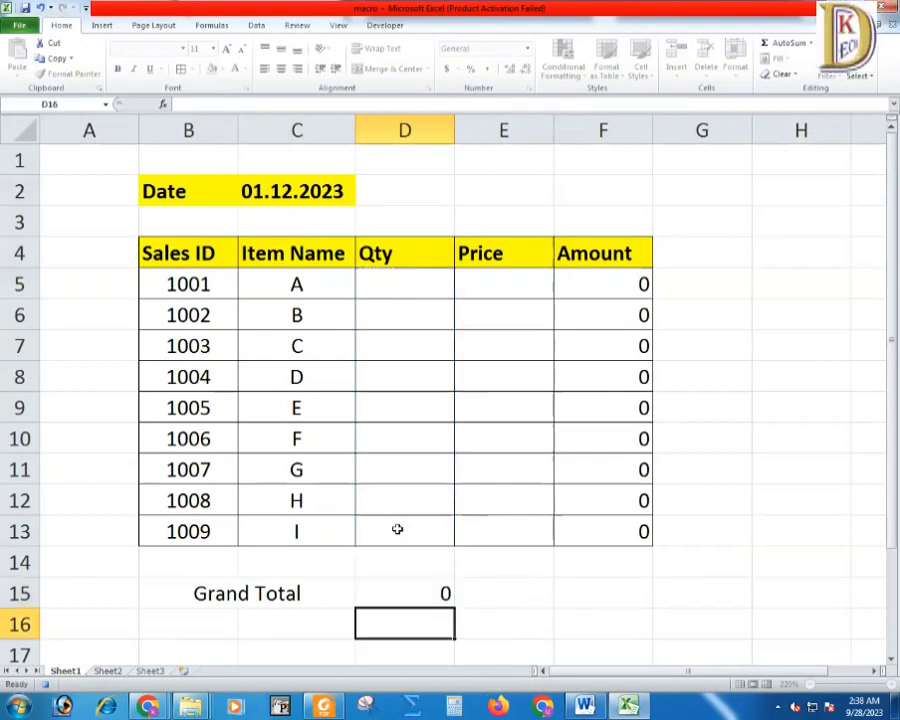
{"action": "left_click", "coordinate": [591, 601]}
{"action": "type", "text": "=sum"}
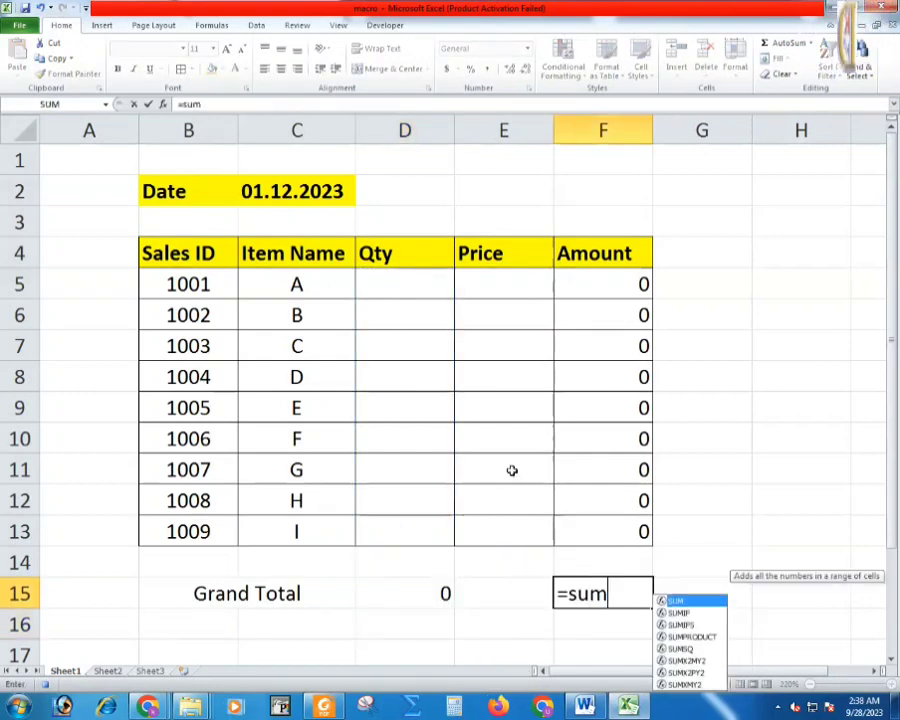
{"action": "type", "text": "("}
{"action": "left_click_drag", "start_coordinate": [596, 281], "coordinate": [599, 526]}
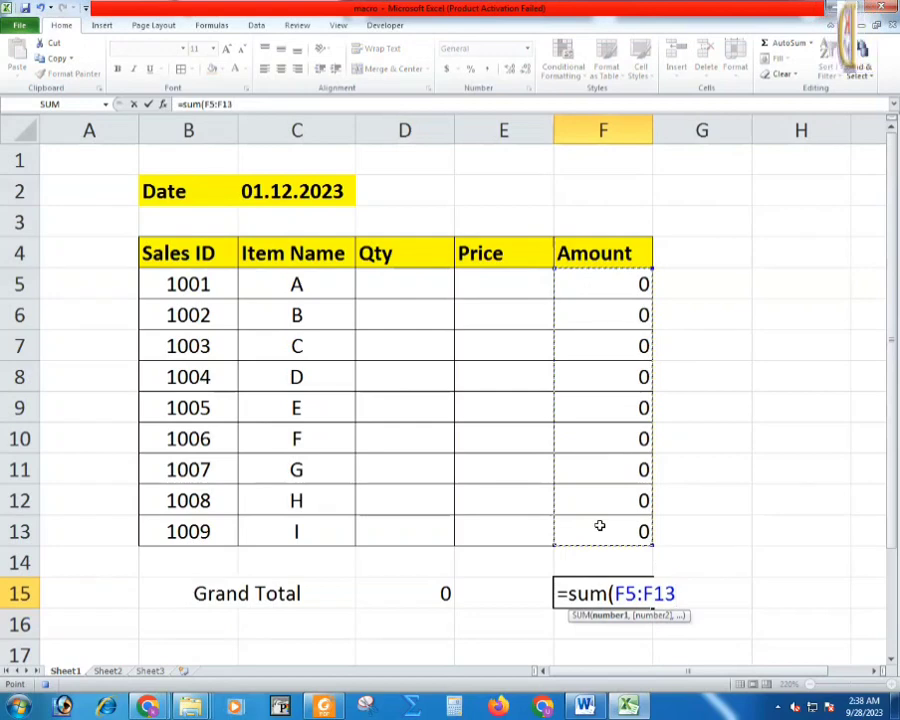
{"action": "key", "text": "Return"}
Shade the Grand Total row black with white text and delete the empty first row
{"action": "left_click_drag", "start_coordinate": [174, 590], "coordinate": [567, 596]}
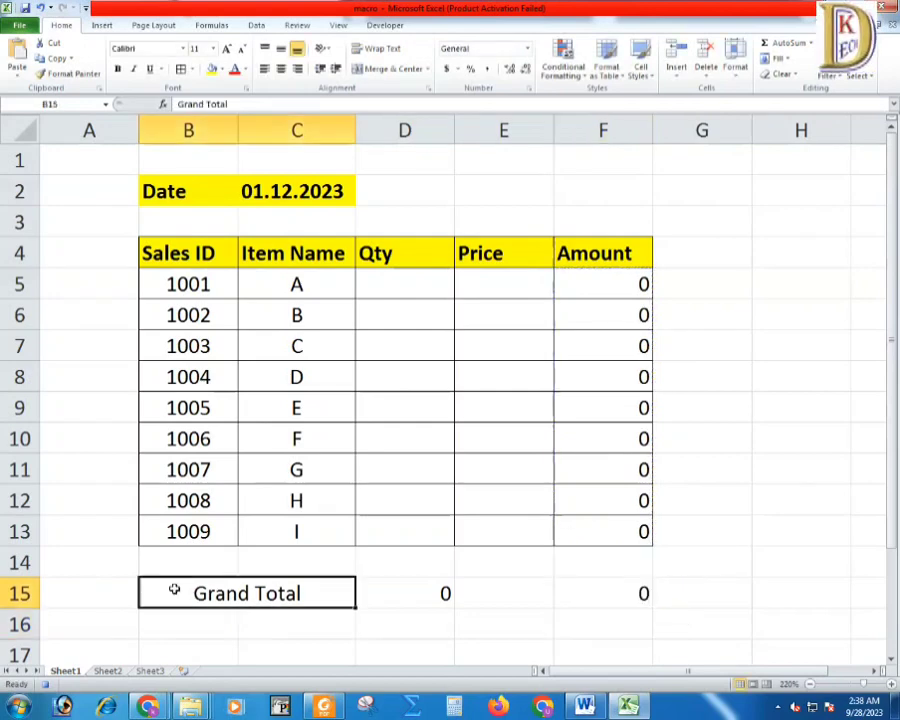
{"action": "left_click", "coordinate": [222, 69]}
{"action": "left_click", "coordinate": [226, 96]}
{"action": "left_click", "coordinate": [244, 69]}
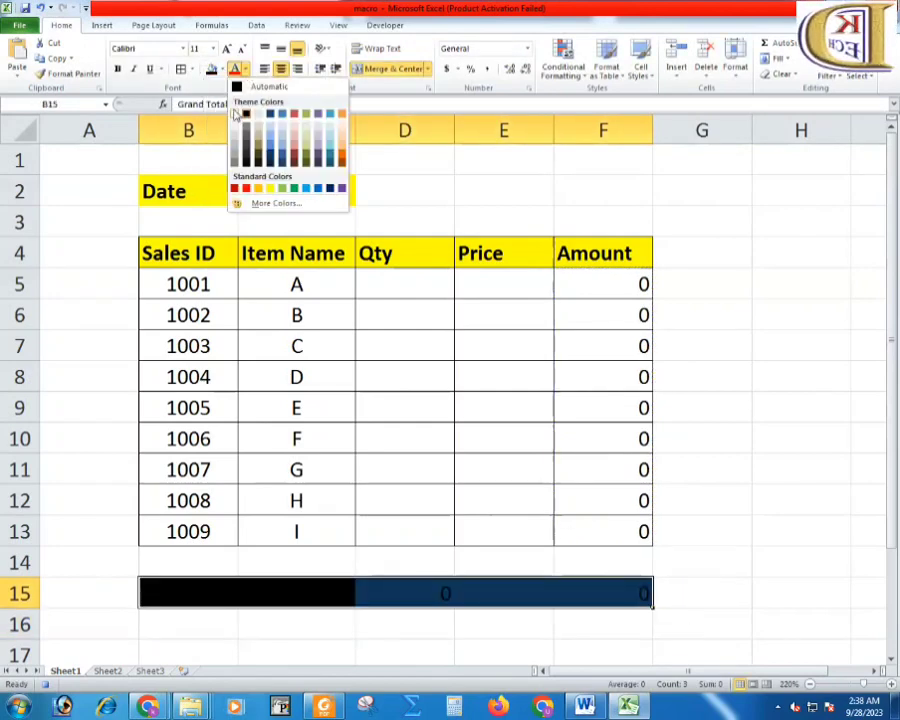
{"action": "left_click", "coordinate": [234, 111]}
{"action": "left_click", "coordinate": [395, 560]}
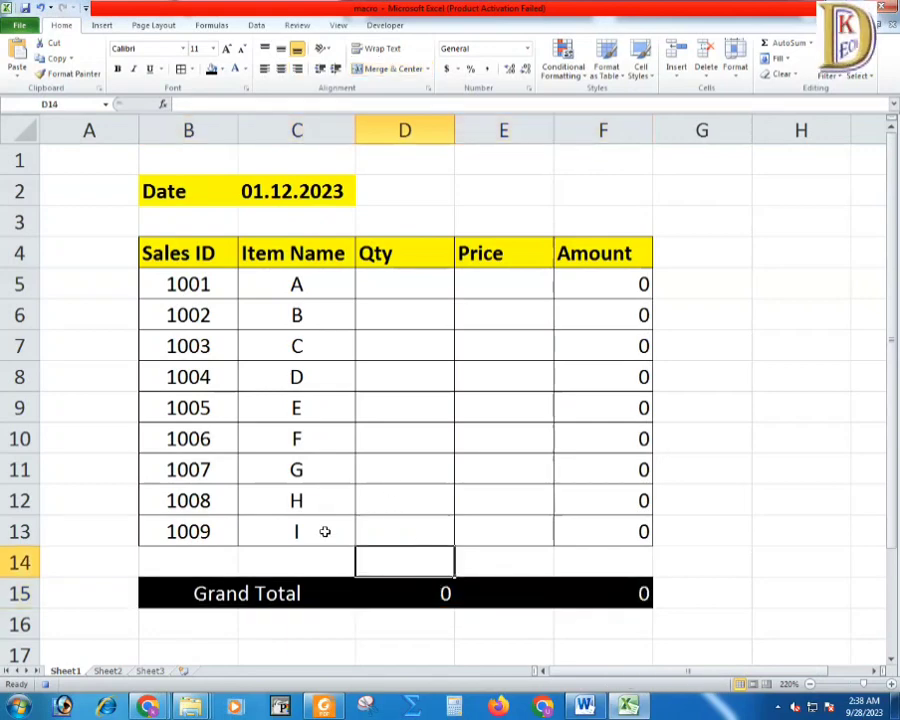
{"action": "left_click", "coordinate": [19, 160]}
{"action": "key", "text": "ctrl+minus"}
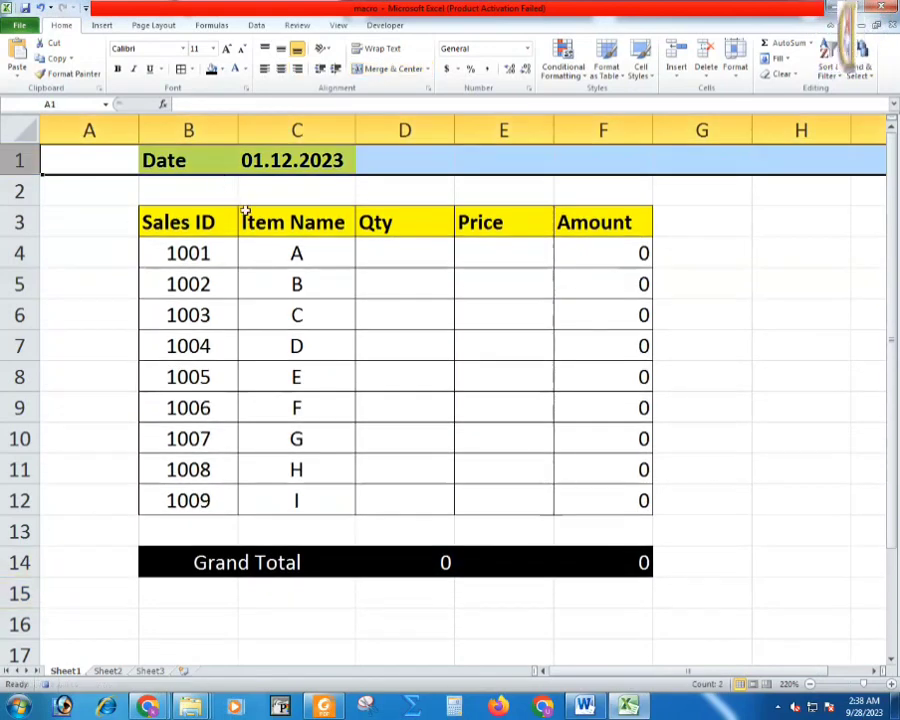
{"action": "left_click", "coordinate": [290, 290]}
{"action": "left_click", "coordinate": [468, 252]}
{"action": "left_click", "coordinate": [385, 261]}
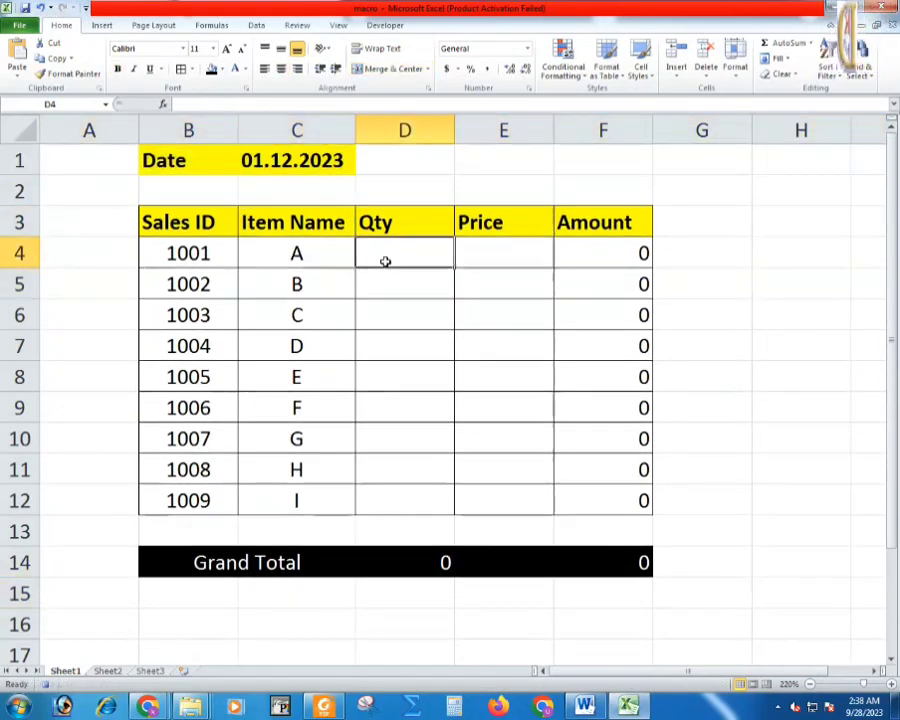
{"action": "type", "text": "4"}
{"action": "key", "text": "Tab"}
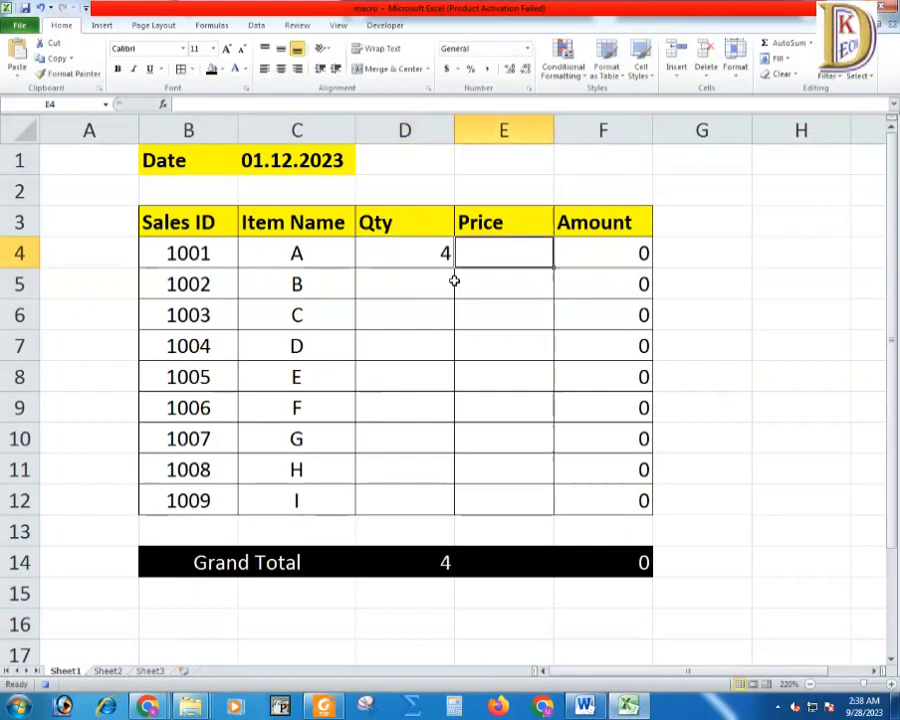
{"action": "type", "text": "499"}
{"action": "key", "text": "Return"}
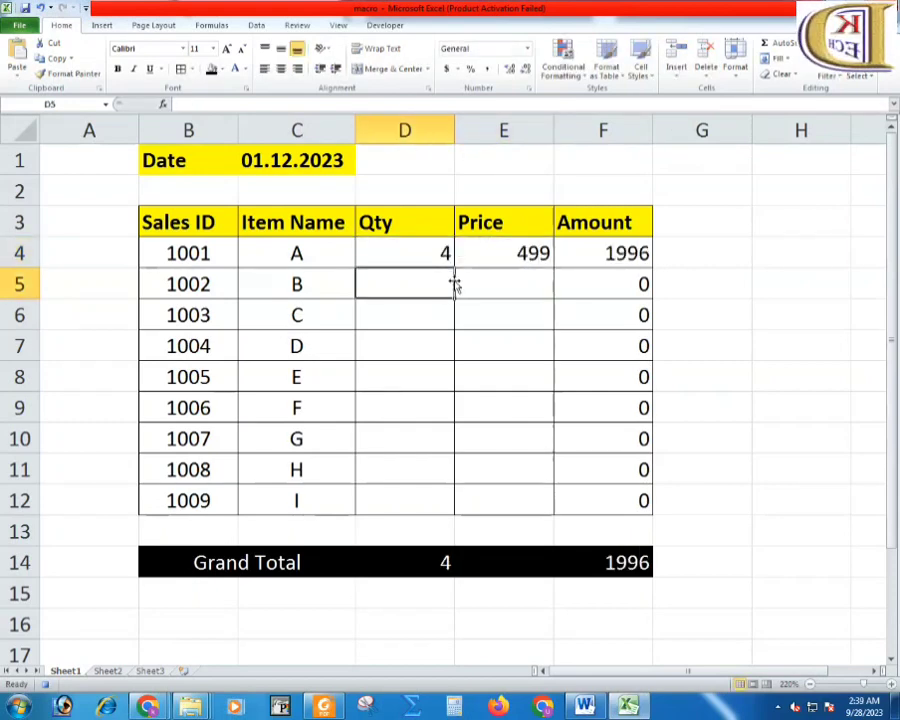
{"action": "left_click", "coordinate": [641, 257]}
{"action": "left_click", "coordinate": [627, 562]}
{"action": "left_click", "coordinate": [435, 562]}
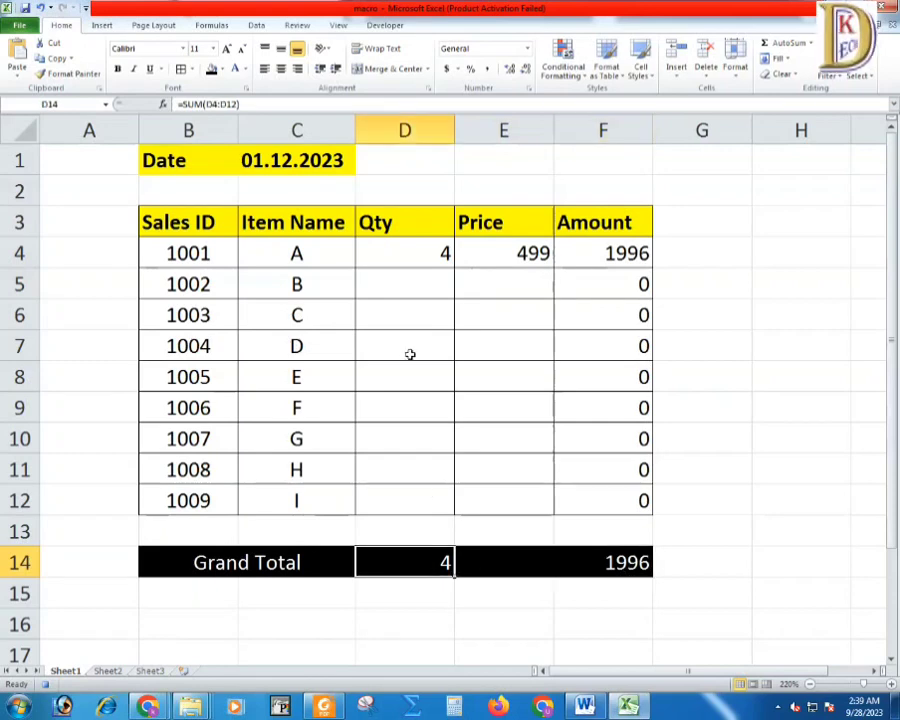
{"action": "left_click", "coordinate": [420, 283]}
{"action": "type", "text": "15"}
{"action": "key", "text": "Return"}
{"action": "left_click", "coordinate": [490, 285]}
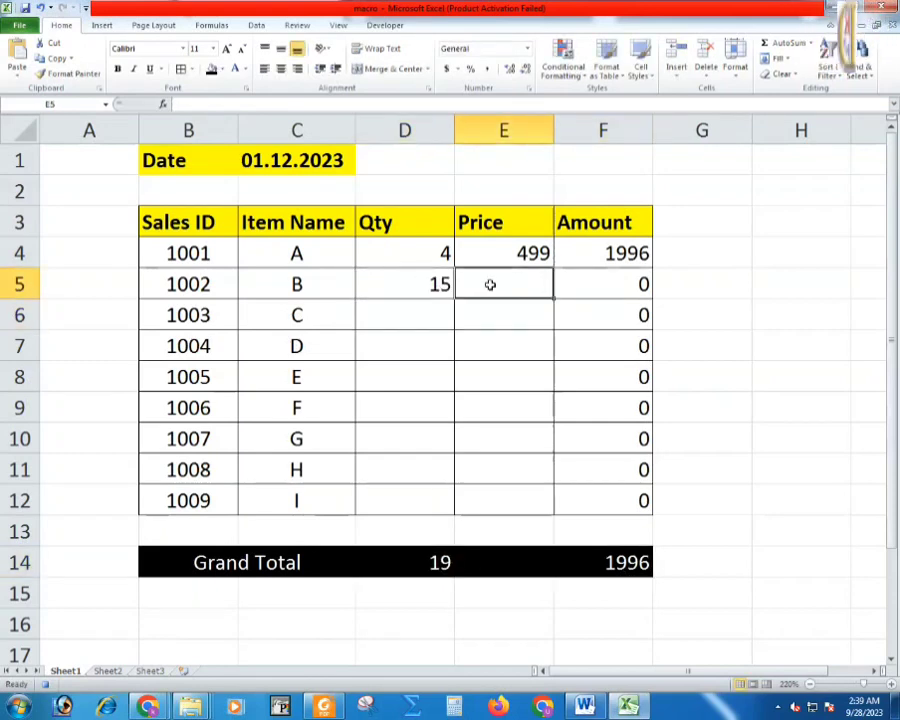
{"action": "type", "text": "600"}
{"action": "key", "text": "Return"}
{"action": "left_click", "coordinate": [434, 558]}
{"action": "left_click", "coordinate": [580, 567]}
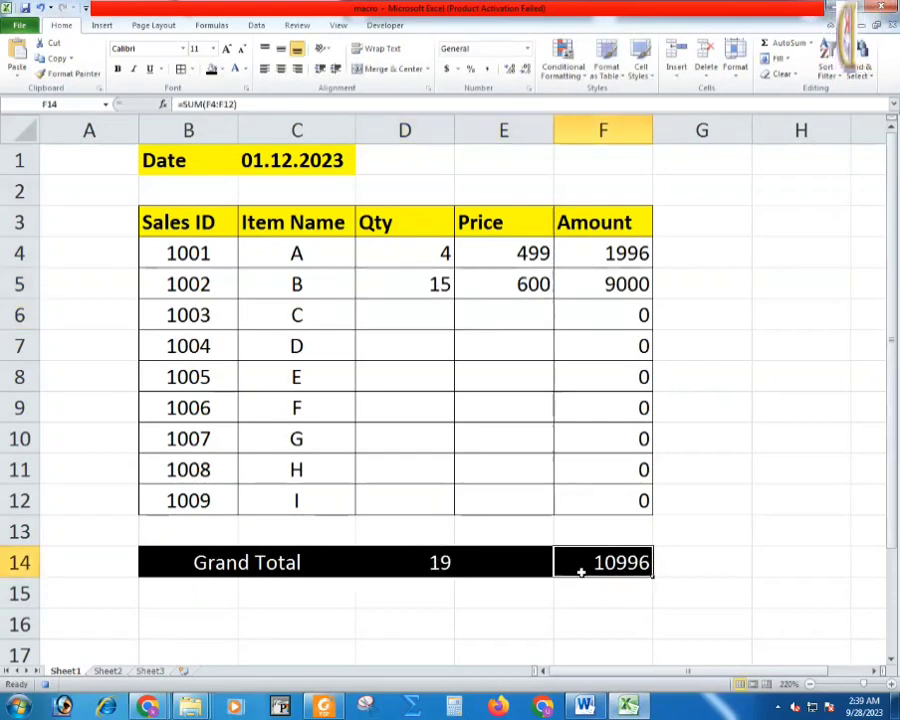
{"action": "key", "text": "ctrl+z"}
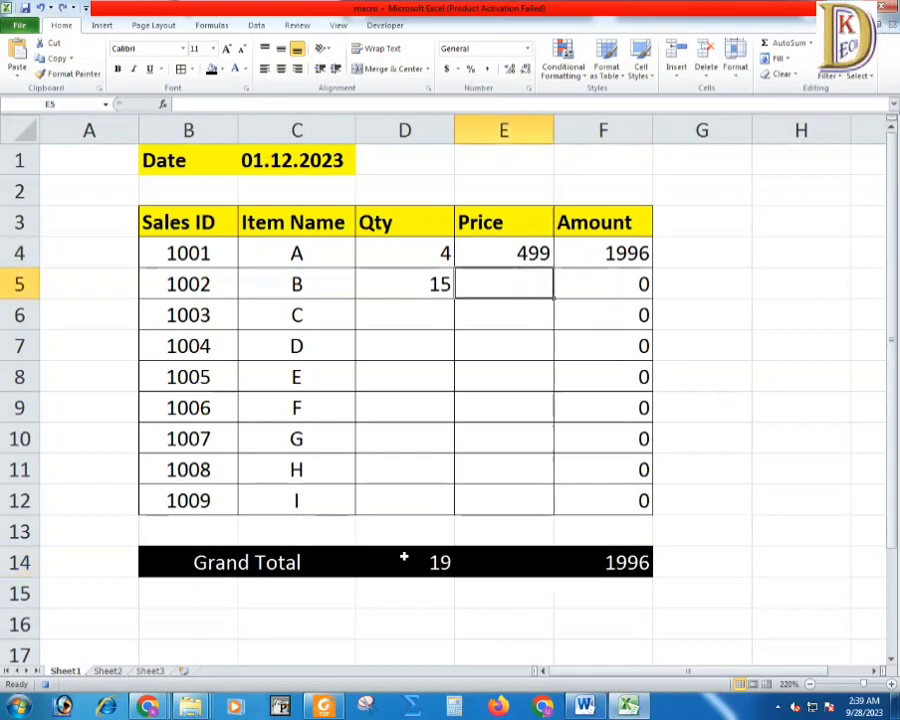
{"action": "key", "text": "ctrl+z"}
{"action": "key", "text": "ctrl+z"}
{"action": "key", "text": "ctrl+z"}
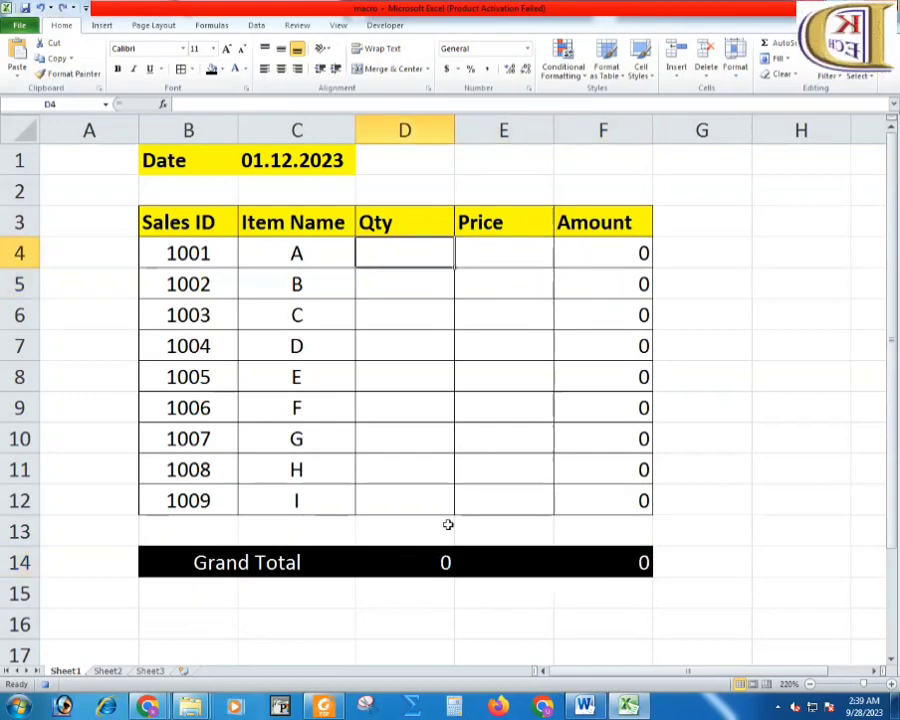
Merge and centre B15:F15, enter the signer's name there, and give it a bottom border
{"action": "left_click_drag", "start_coordinate": [195, 593], "coordinate": [610, 593]}
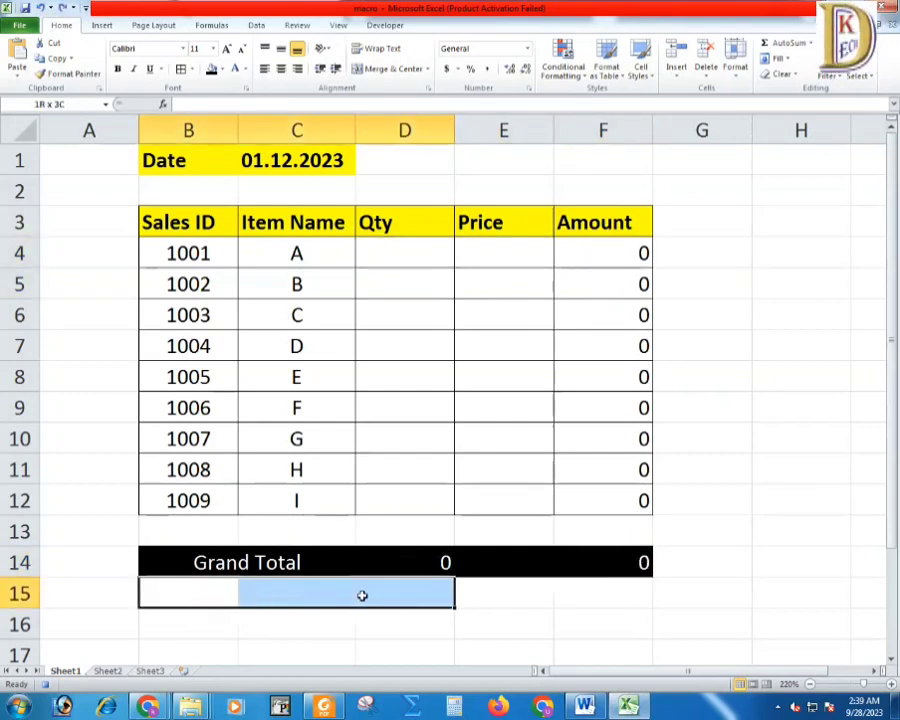
{"action": "left_click", "coordinate": [382, 76]}
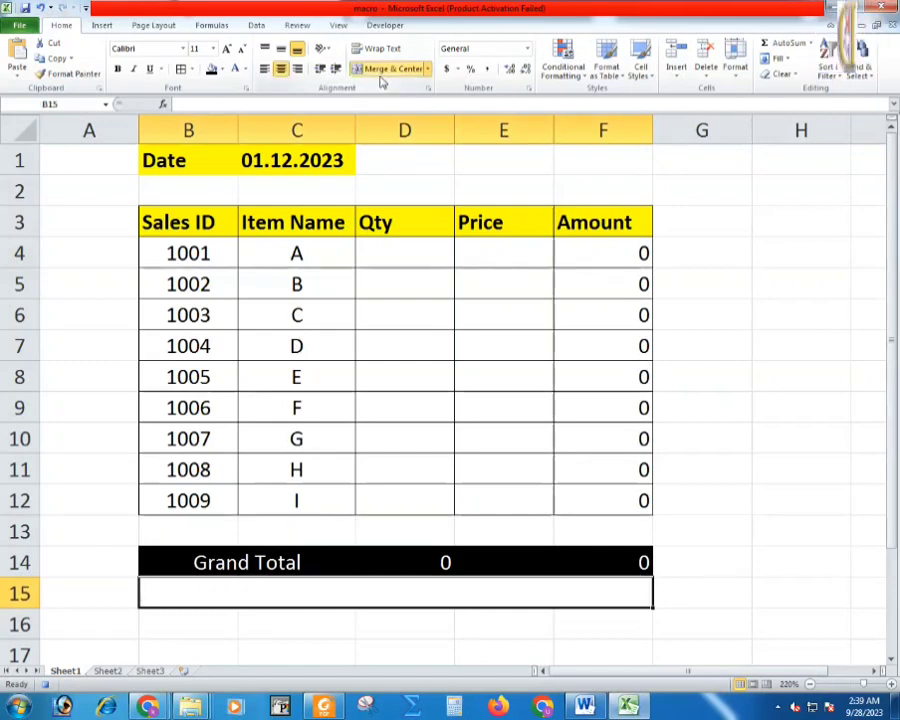
{"action": "type", "text": "AJAY"}
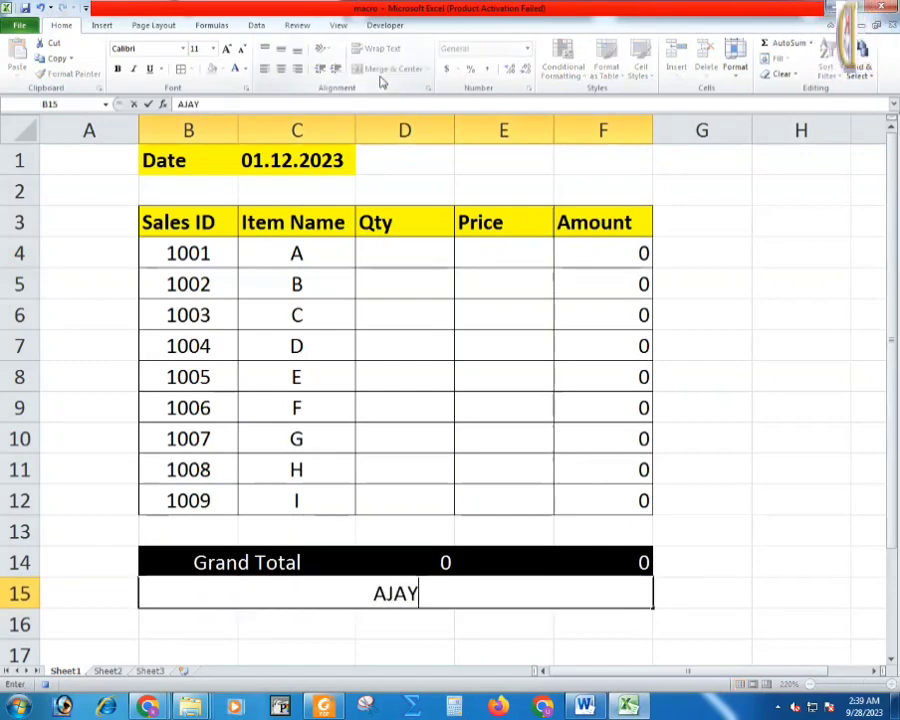
{"action": "type", "text": " KUMAR"}
{"action": "key", "text": "Return"}
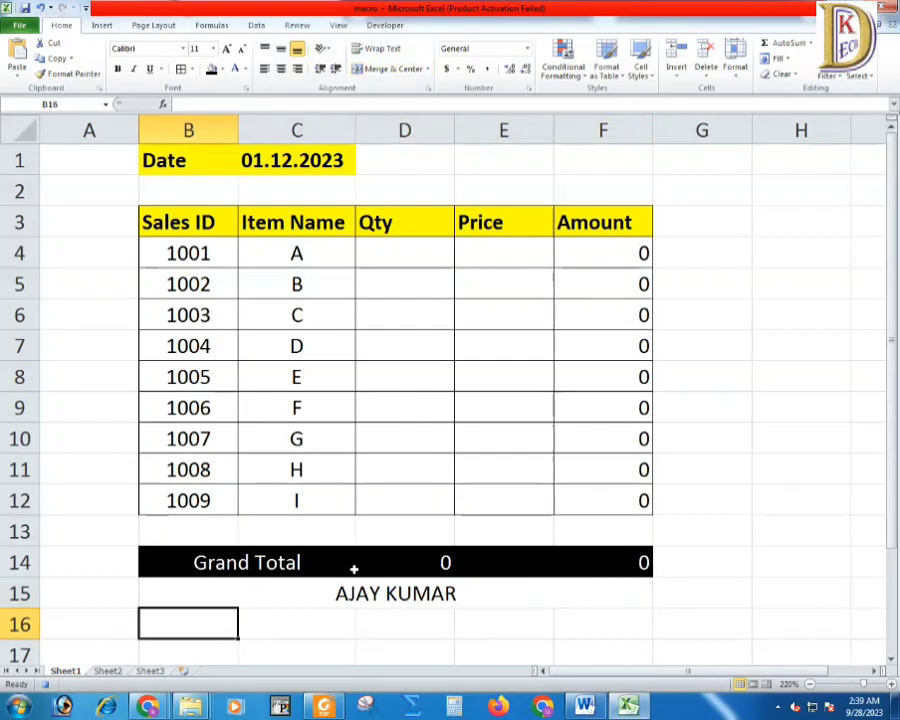
{"action": "left_click", "coordinate": [349, 593]}
{"action": "left_click", "coordinate": [194, 70]}
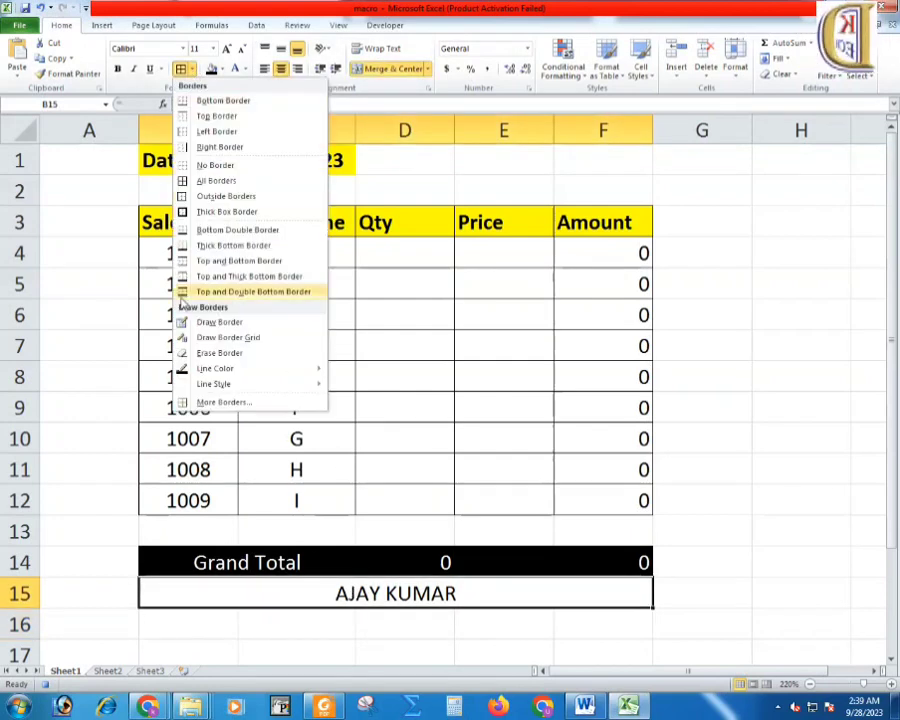
{"action": "left_click", "coordinate": [199, 103]}
{"action": "left_click", "coordinate": [703, 528]}
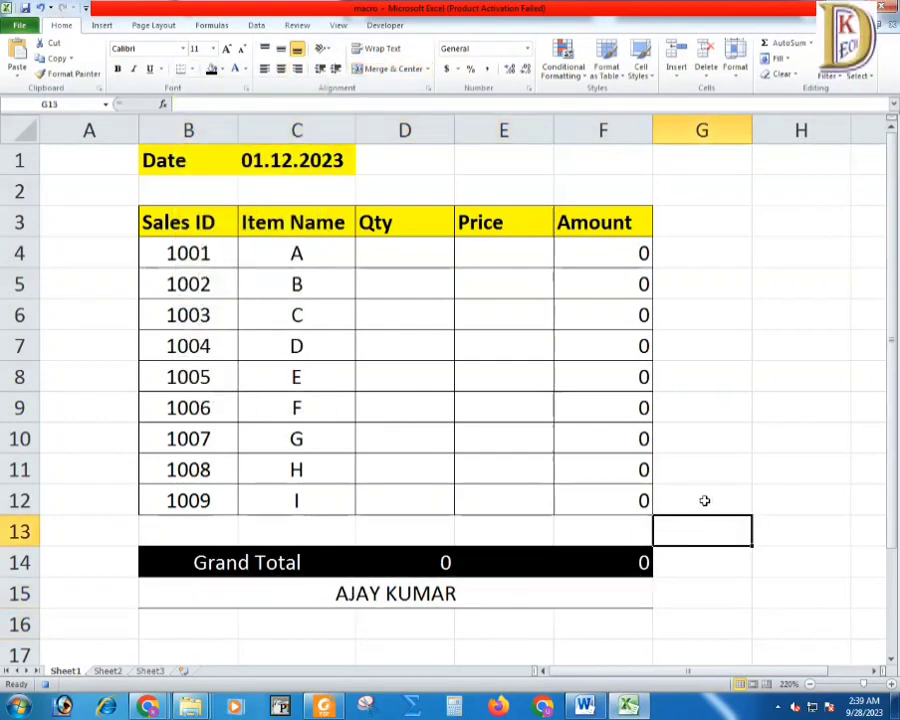
{"action": "left_click", "coordinate": [463, 599]}
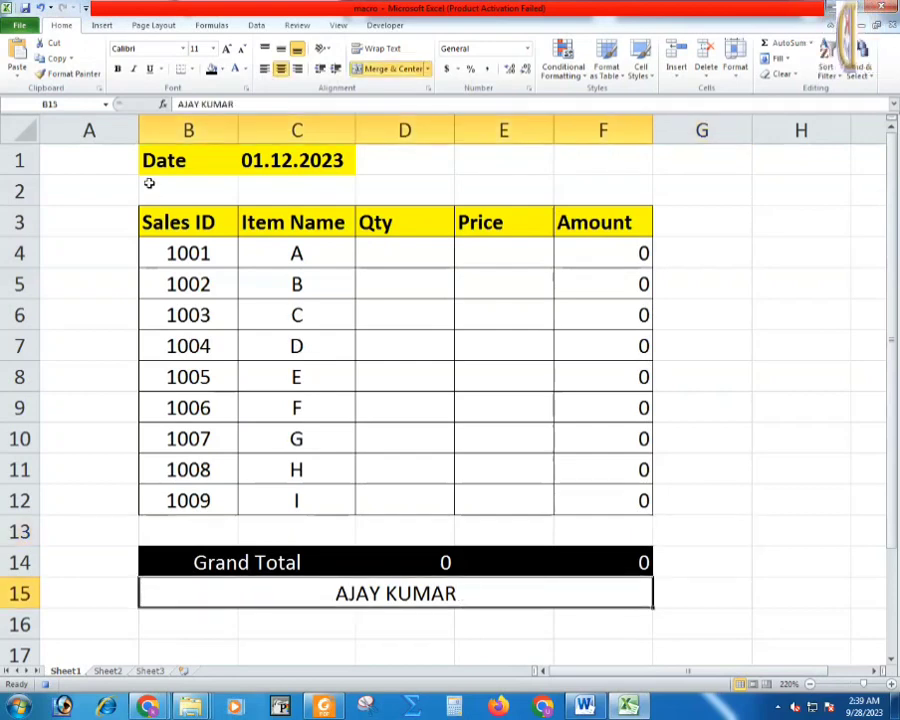
Rename the first three sheets 01.12, 02.12 and 03.12
{"action": "right_click", "coordinate": [68, 671]}
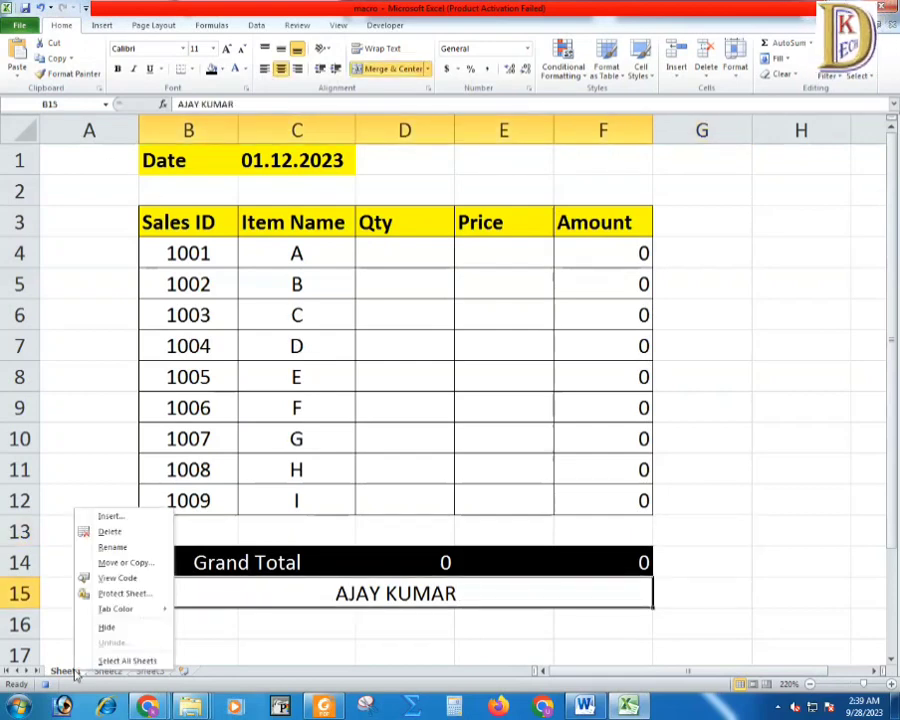
{"action": "left_click", "coordinate": [105, 547]}
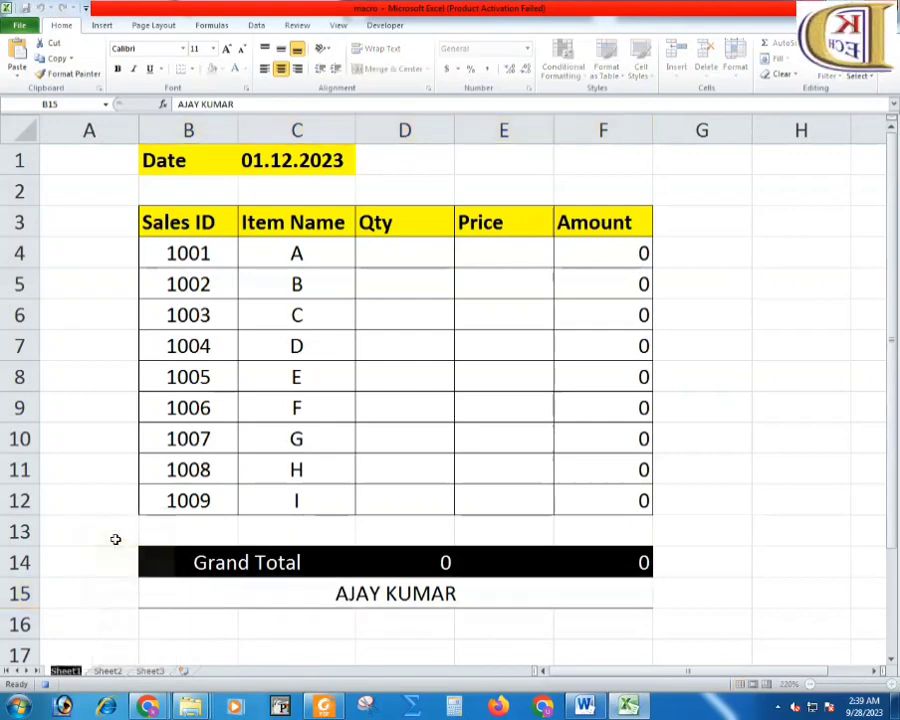
{"action": "left_click", "coordinate": [62, 671]}
{"action": "type", "text": "01.12"}
{"action": "key", "text": "Return"}
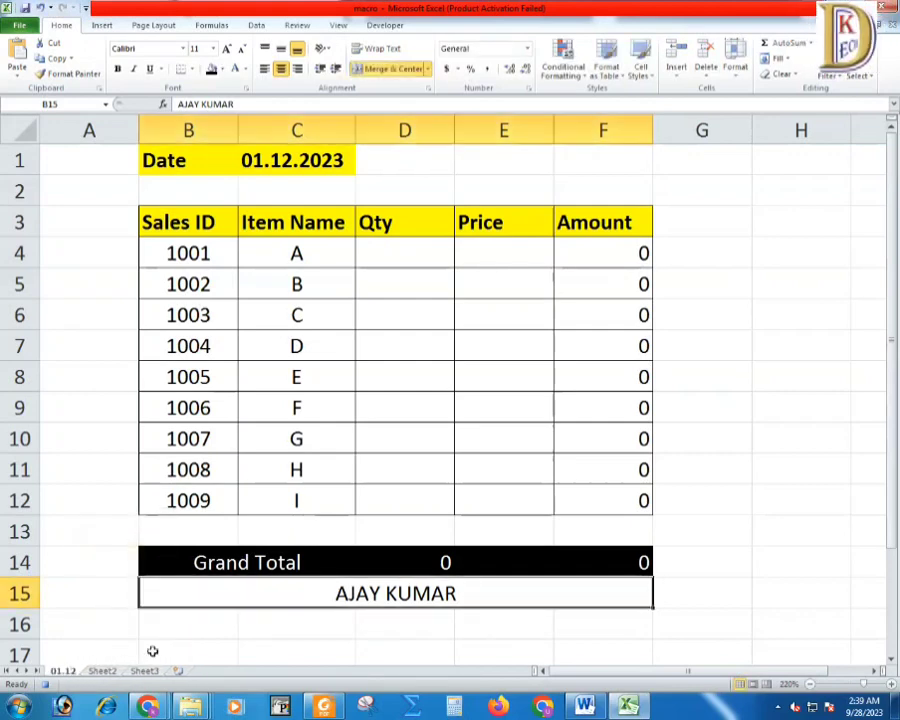
{"action": "right_click", "coordinate": [103, 670]}
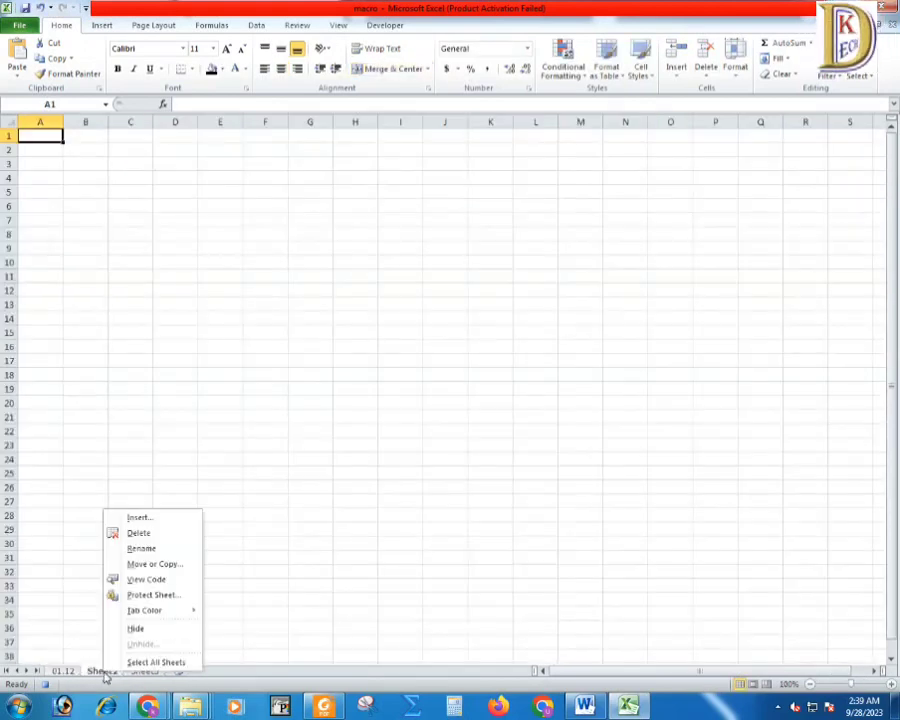
{"action": "left_click", "coordinate": [138, 550]}
{"action": "type", "text": "02.12"}
{"action": "key", "text": "Return"}
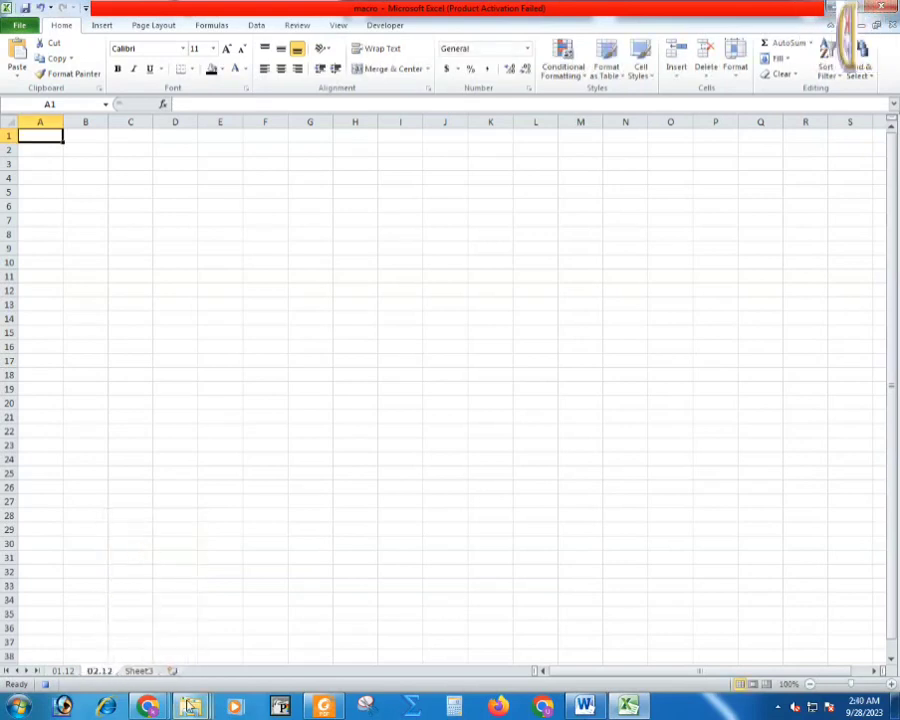
{"action": "right_click", "coordinate": [131, 672]}
{"action": "left_click", "coordinate": [168, 543]}
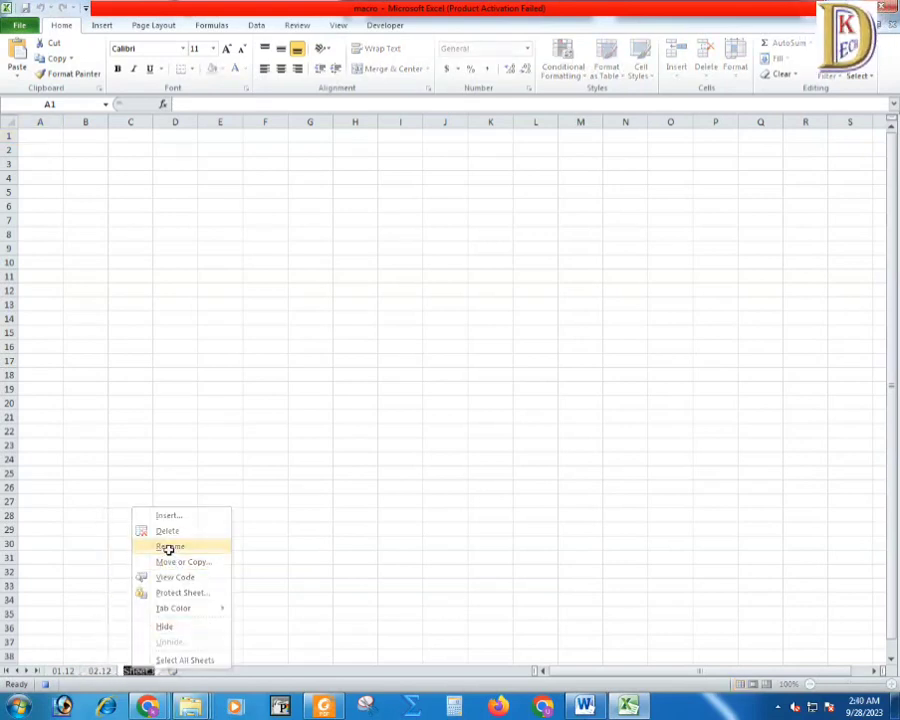
{"action": "type", "text": "03.12"}
{"action": "key", "text": "Return"}
Add two new sheets named 04.12 and 05.12
{"action": "left_click", "coordinate": [166, 670]}
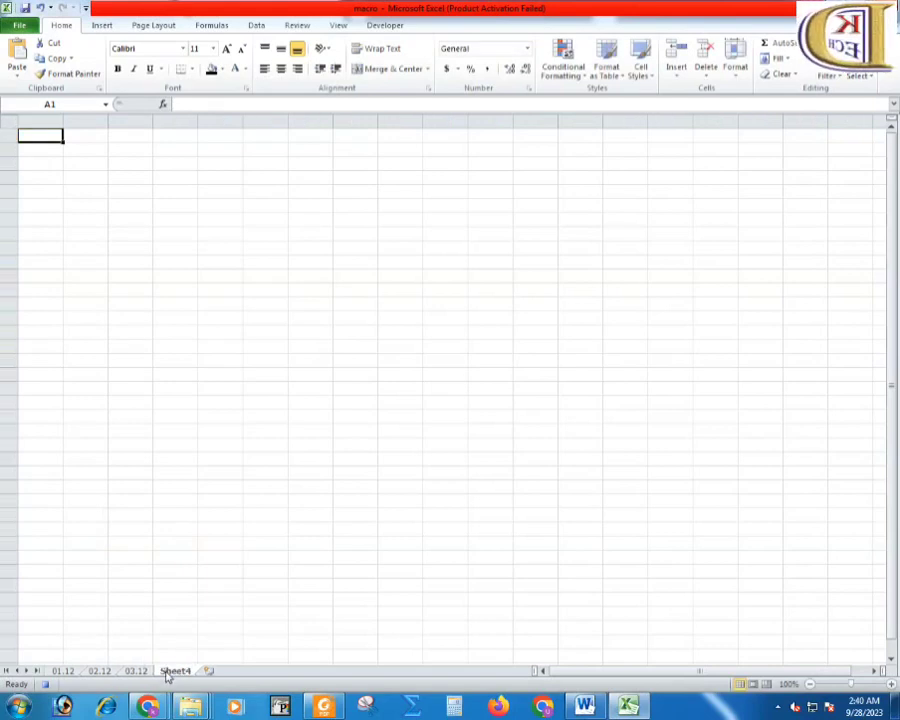
{"action": "right_click", "coordinate": [175, 670]}
{"action": "left_click", "coordinate": [208, 546]}
{"action": "type", "text": "04"}
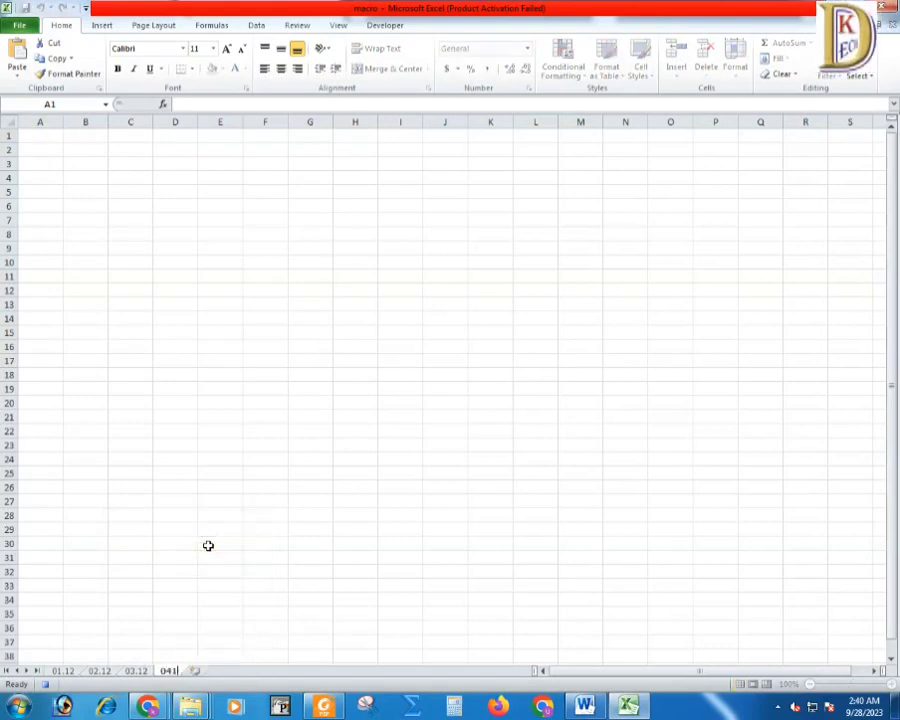
{"action": "type", "text": ".12"}
{"action": "key", "text": "Return"}
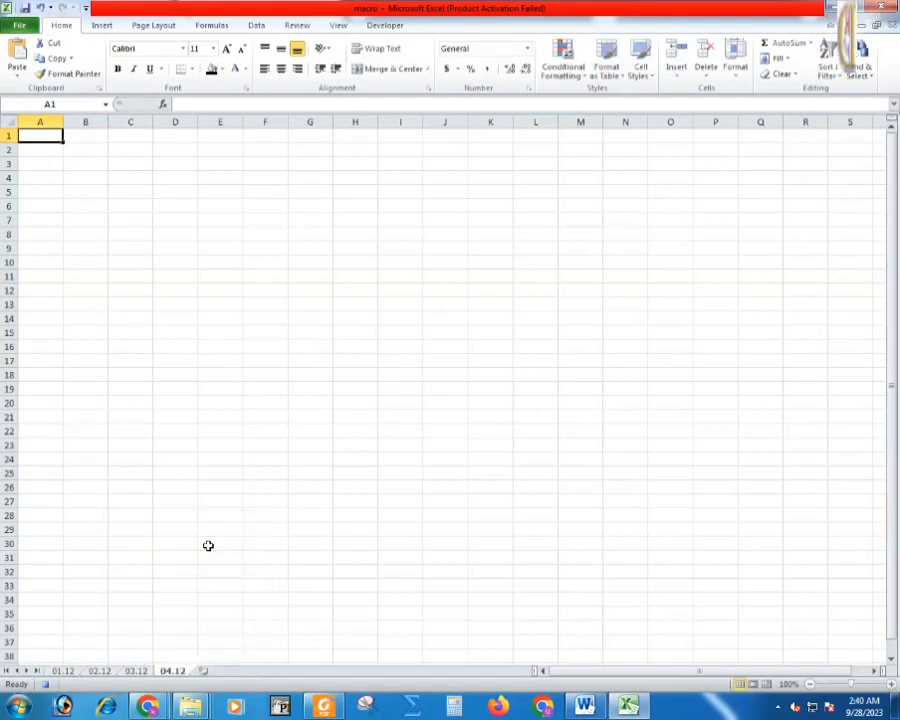
{"action": "left_click", "coordinate": [202, 670]}
{"action": "right_click", "coordinate": [202, 670]}
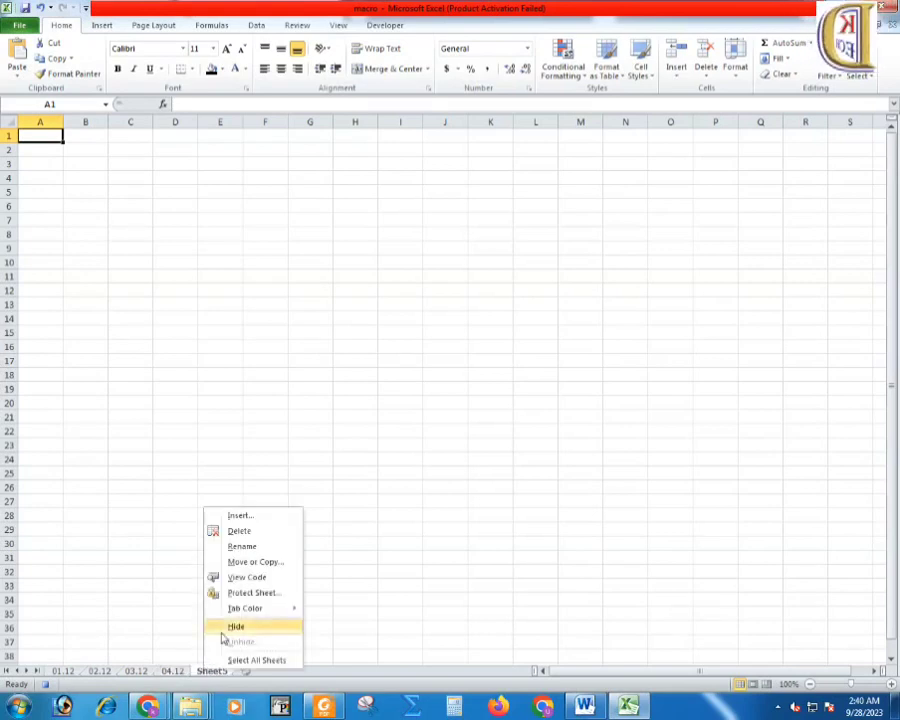
{"action": "left_click", "coordinate": [235, 545]}
{"action": "type", "text": "05.12"}
{"action": "key", "text": "Return"}
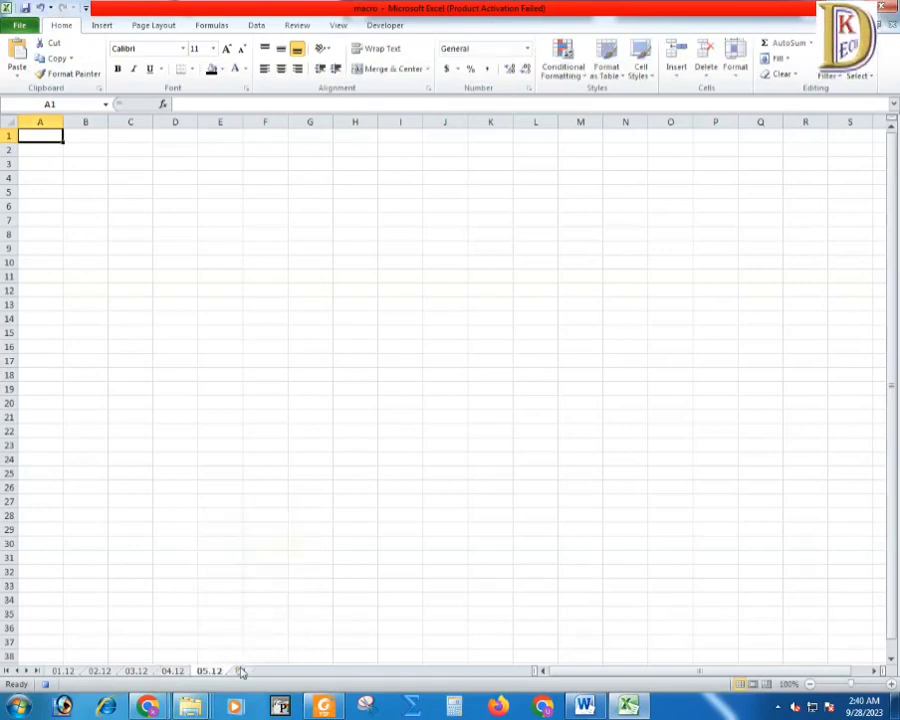
Rename the next two sheets 06.12 and 07.12
{"action": "right_click", "coordinate": [245, 671]}
{"action": "left_click", "coordinate": [280, 545]}
{"action": "type", "text": "06"}
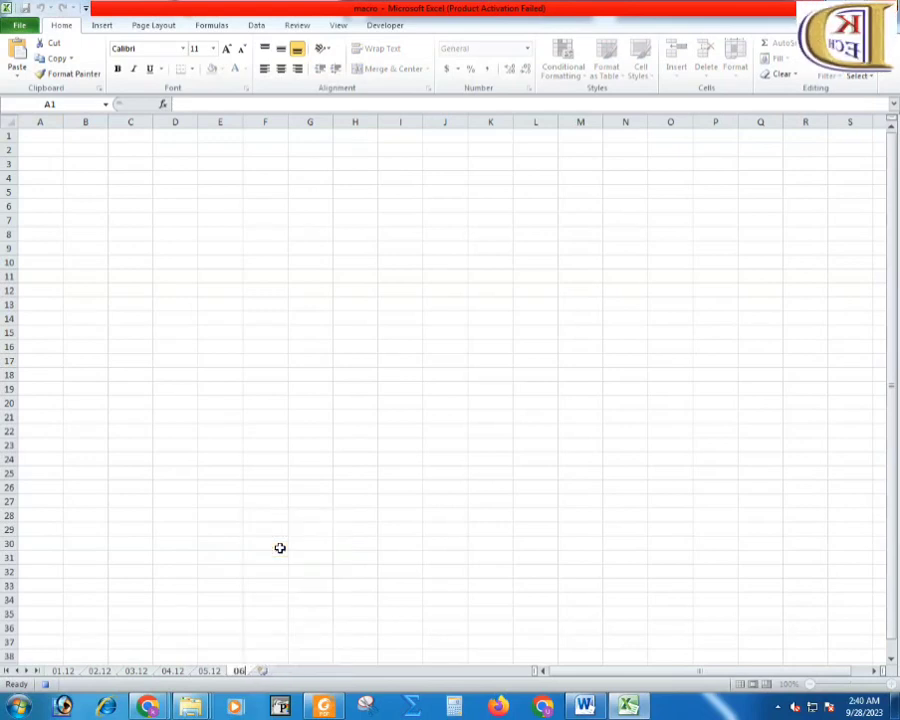
{"action": "type", "text": ".12"}
{"action": "key", "text": "Return"}
{"action": "right_click", "coordinate": [279, 673]}
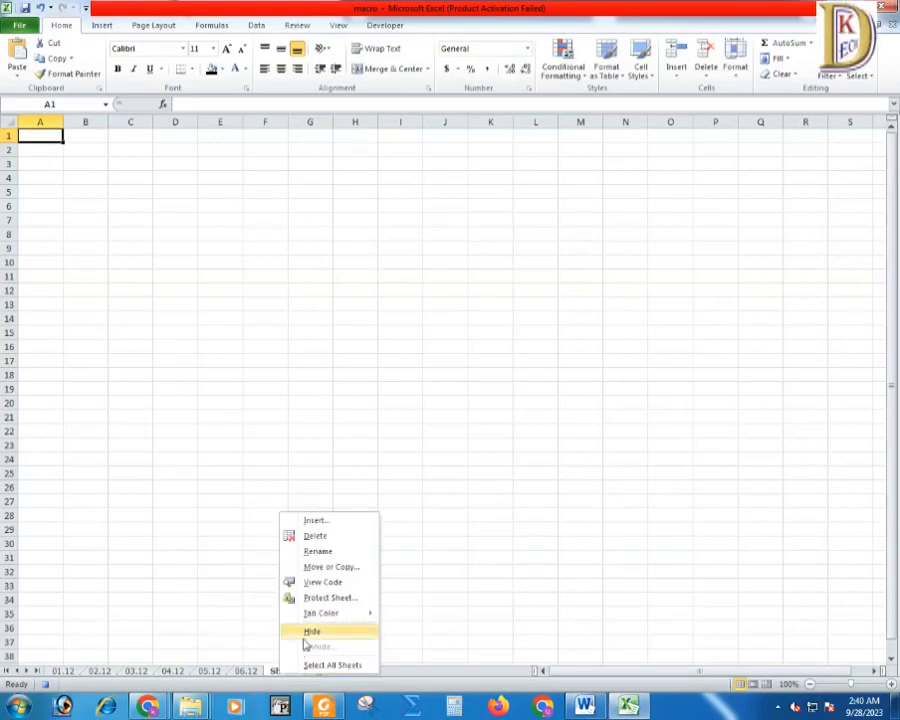
{"action": "left_click", "coordinate": [312, 548]}
{"action": "type", "text": "07.12"}
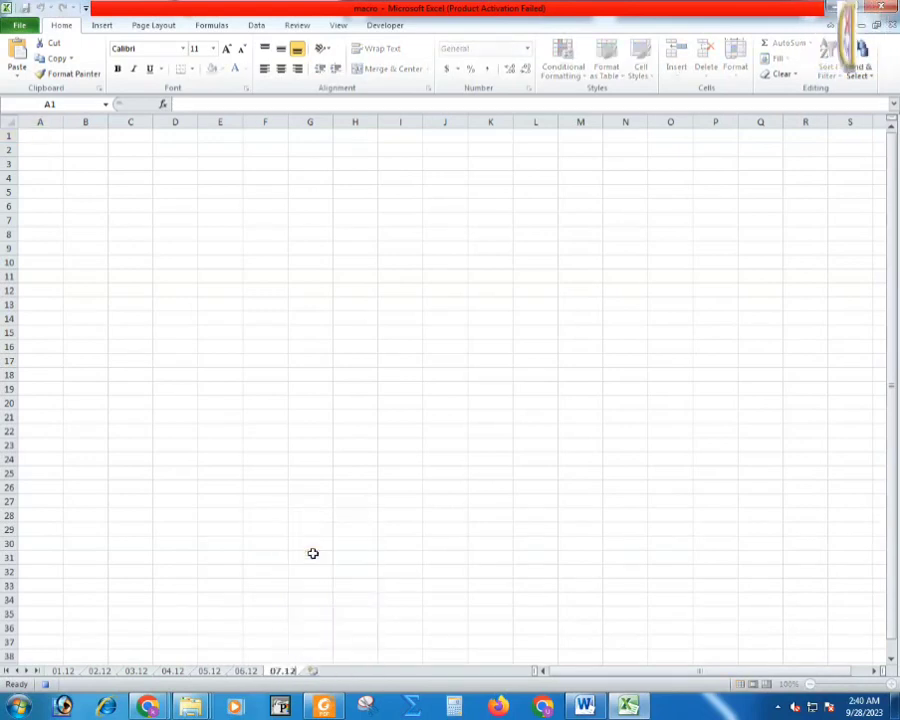
{"action": "key", "text": "Return"}
Add three more sheets named 08.12, 09.12 and 10.12
{"action": "left_click", "coordinate": [312, 671]}
{"action": "right_click", "coordinate": [320, 672]}
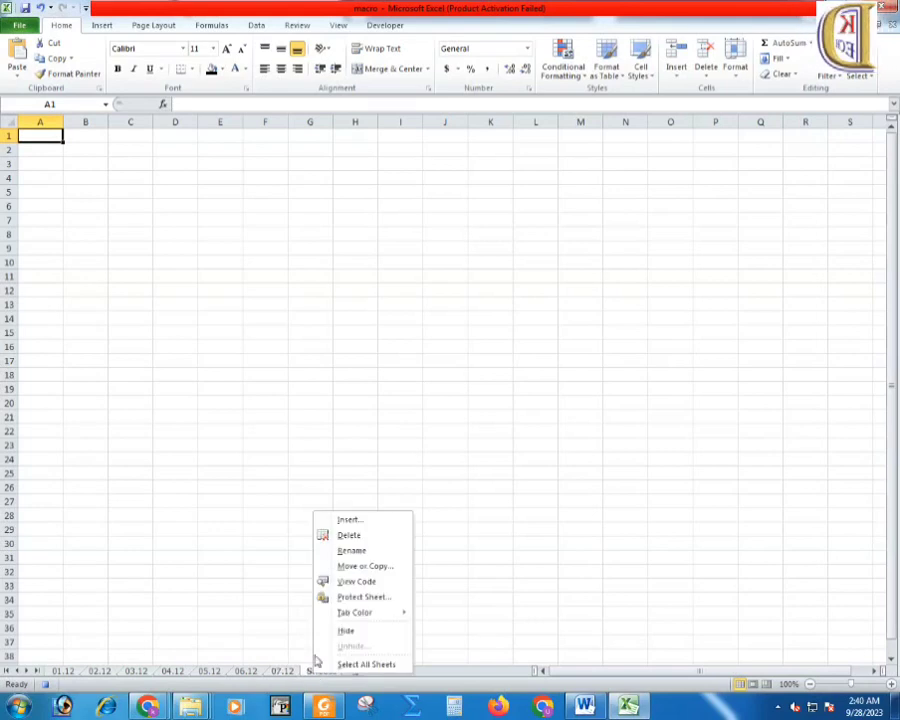
{"action": "left_click", "coordinate": [340, 550]}
{"action": "type", "text": "08.12"}
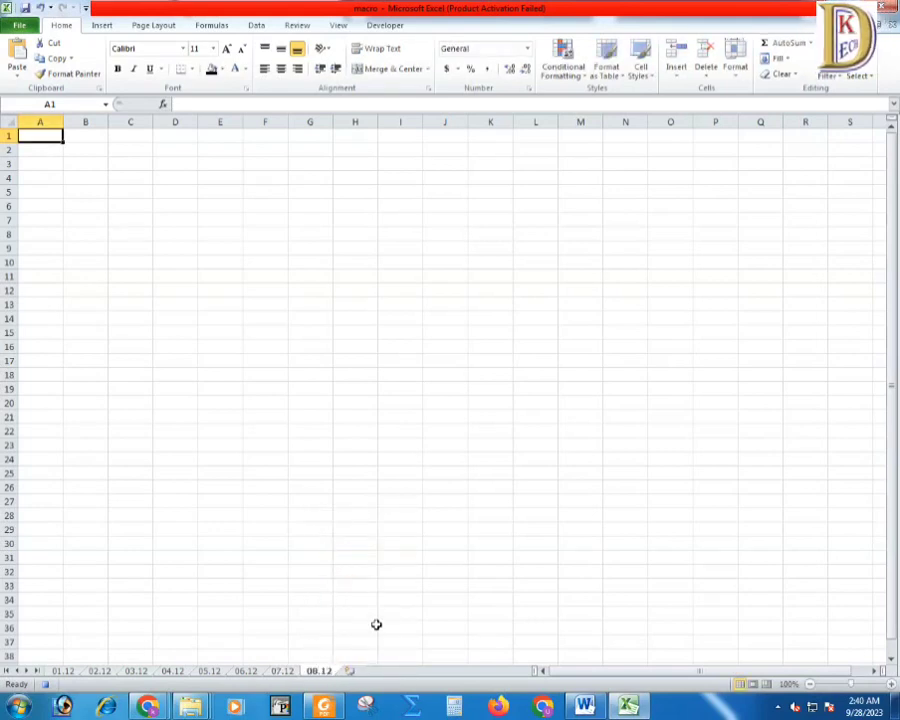
{"action": "left_click", "coordinate": [350, 671]}
{"action": "right_click", "coordinate": [351, 672]}
{"action": "left_click", "coordinate": [375, 545]}
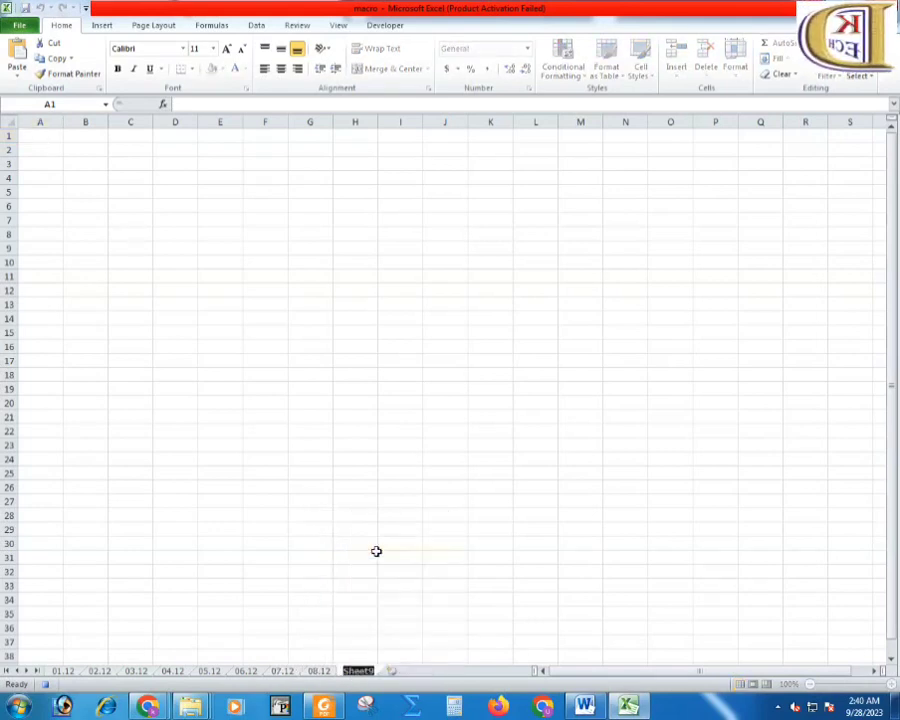
{"action": "type", "text": "09.12"}
{"action": "left_click", "coordinate": [386, 670]}
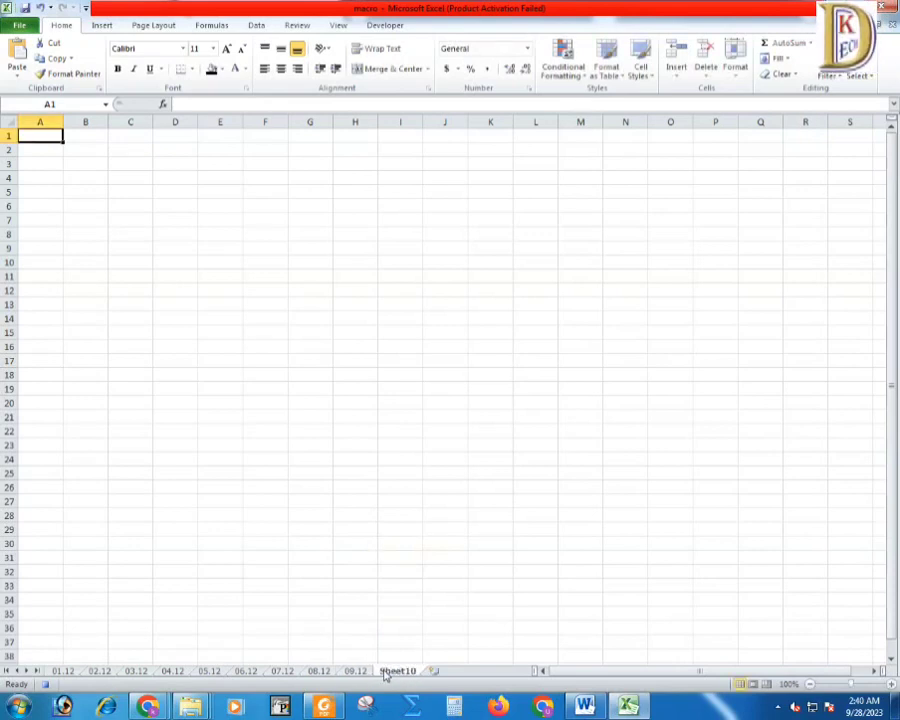
{"action": "right_click", "coordinate": [390, 671]}
{"action": "left_click", "coordinate": [416, 546]}
{"action": "type", "text": "10.12"}
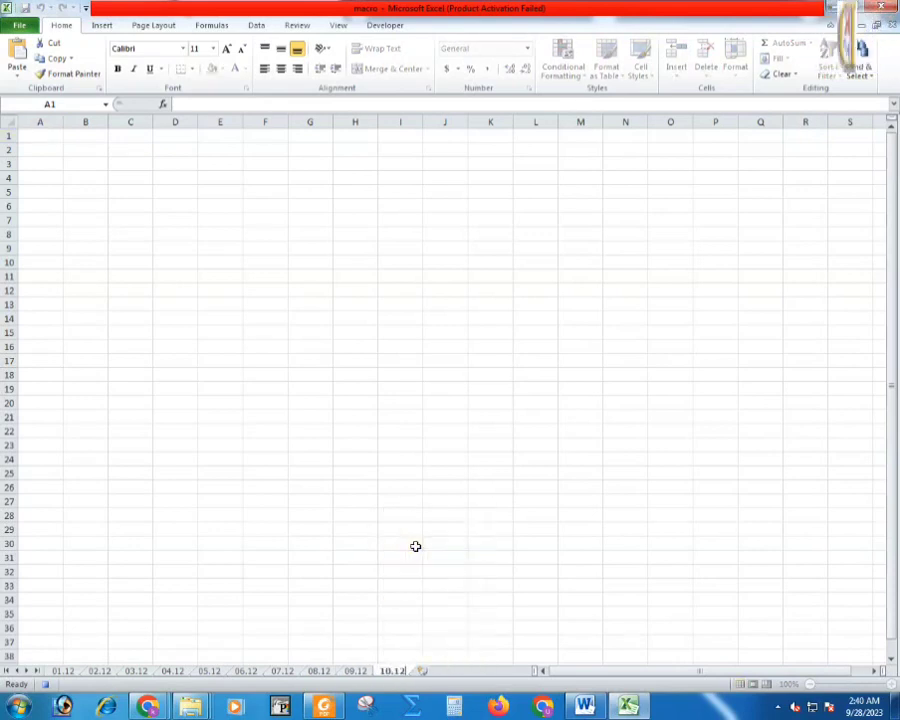
{"action": "key", "text": "Return"}
Reproduce the 01.12 sales table on sheet 02.12 with the DecemberSales macro, stopping the debugger
{"action": "left_click", "coordinate": [70, 670]}
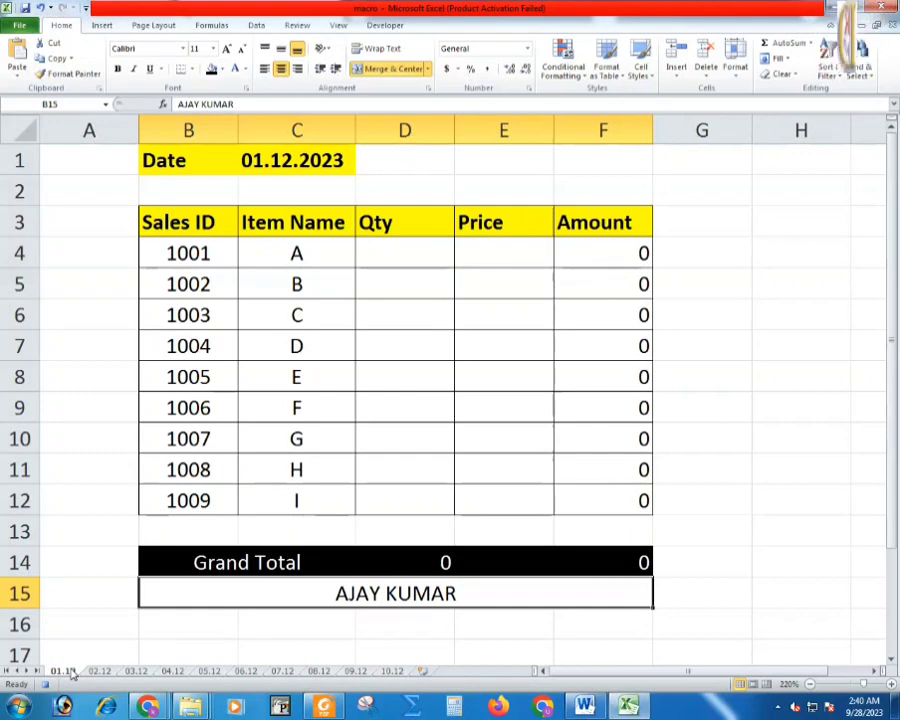
{"action": "left_click", "coordinate": [314, 262]}
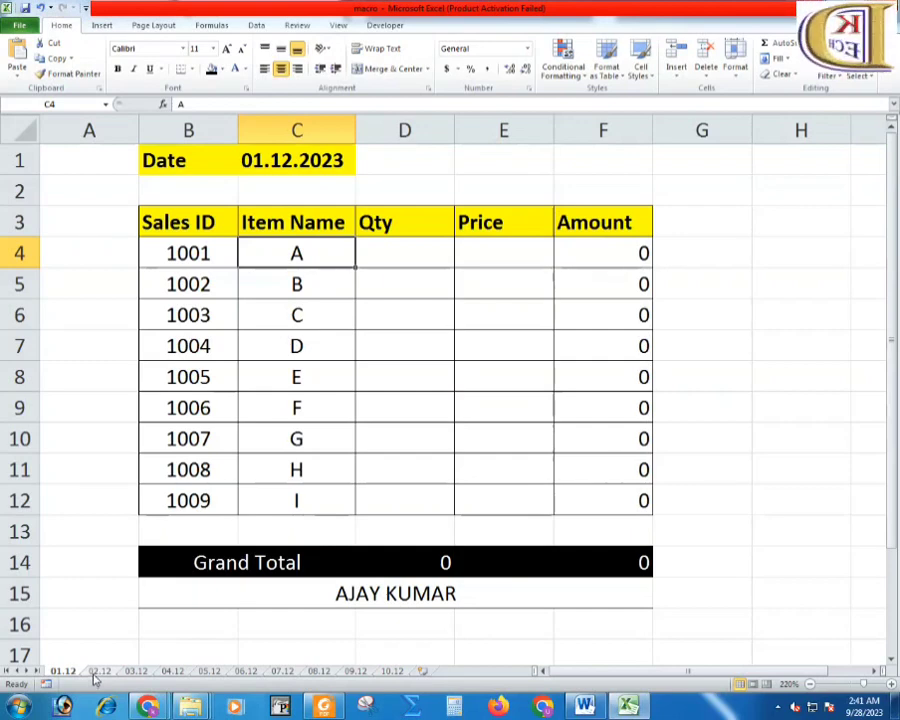
{"action": "left_click", "coordinate": [98, 670]}
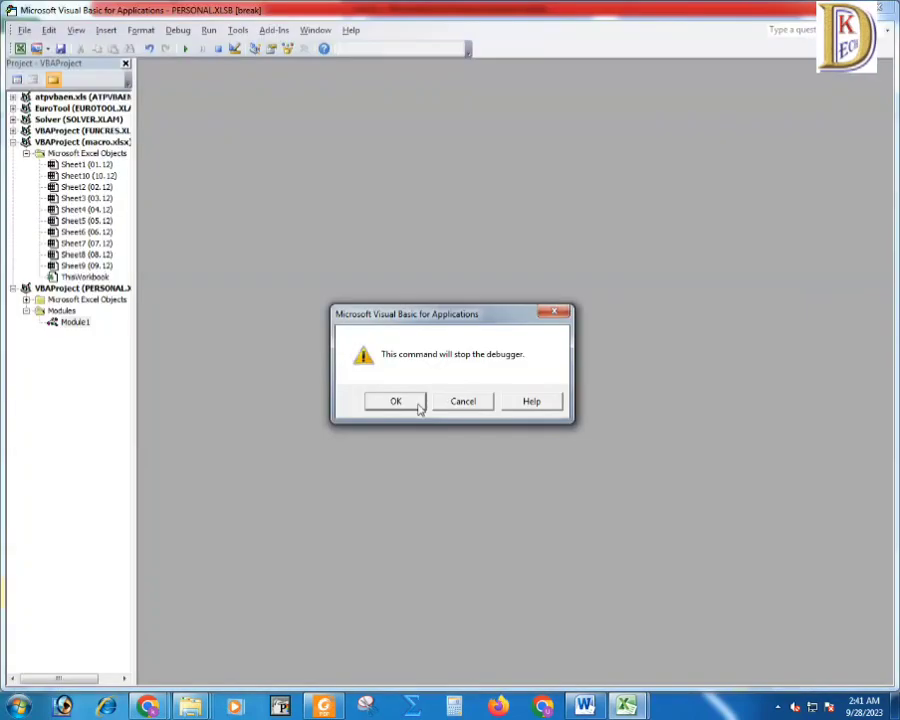
{"action": "left_click", "coordinate": [396, 401]}
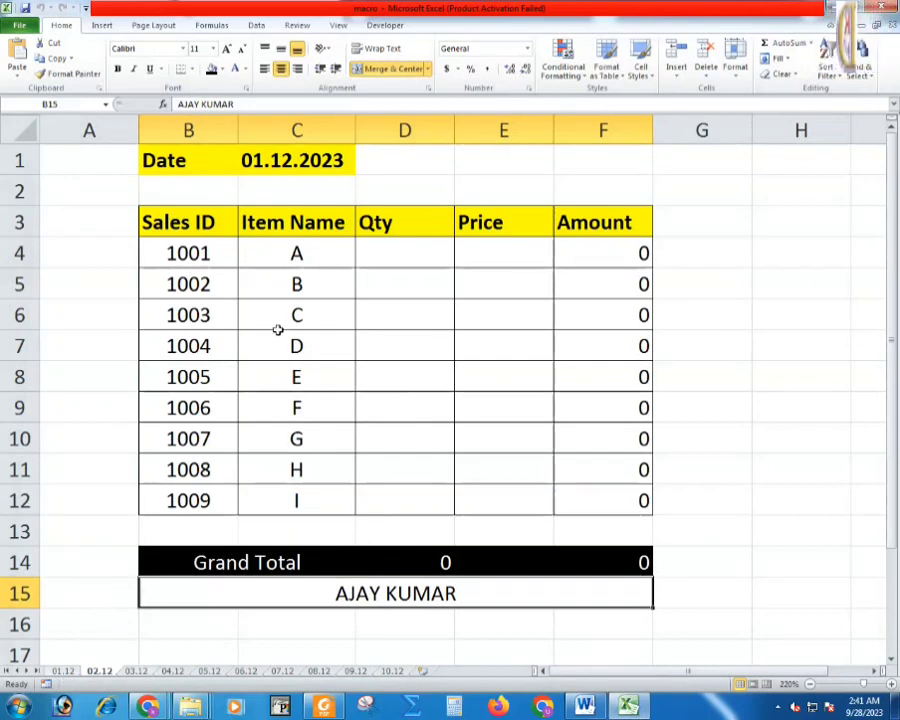
Change the date in C1 to 02.12.2023 and give item A quantity 500 and price 1500
{"action": "left_click", "coordinate": [257, 160]}
{"action": "double_click", "coordinate": [257, 160]}
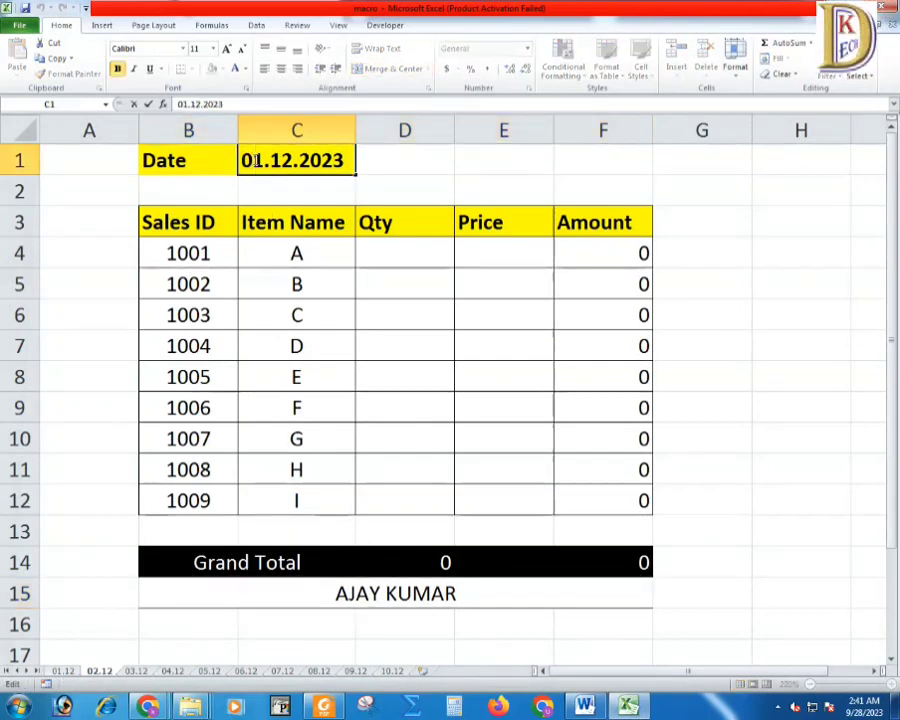
{"action": "type", "text": "2"}
{"action": "key", "text": "Return"}
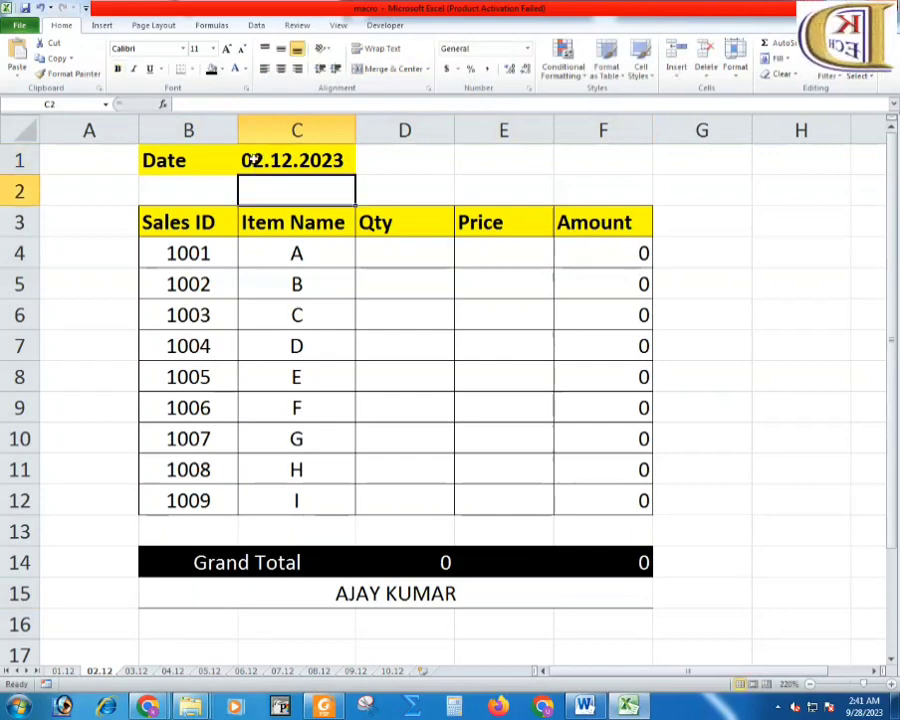
{"action": "left_click", "coordinate": [420, 258]}
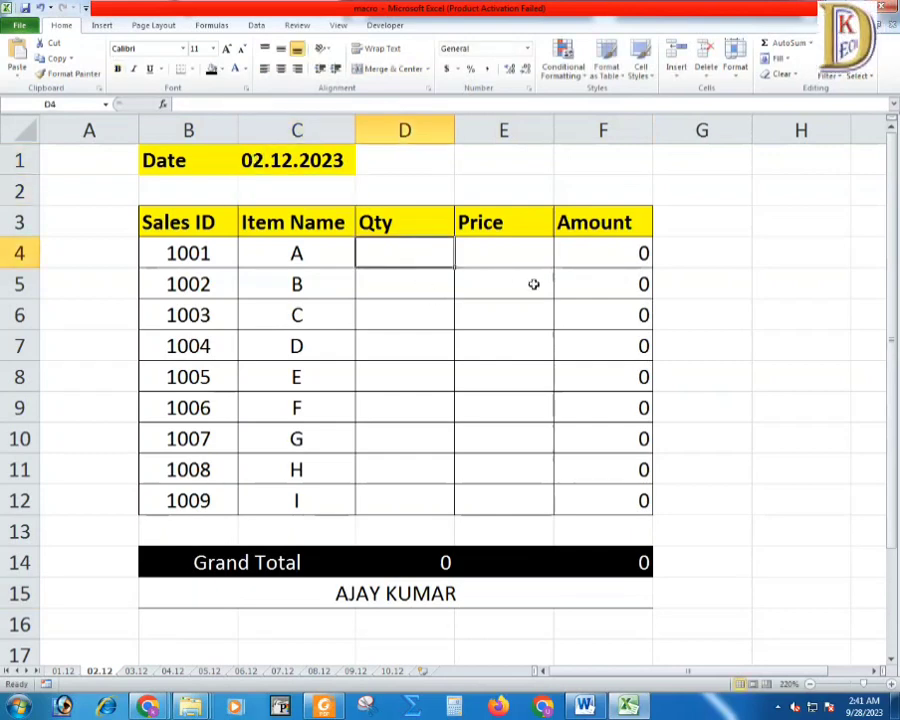
{"action": "type", "text": "500"}
{"action": "key", "text": "Tab"}
{"action": "type", "text": "15"}
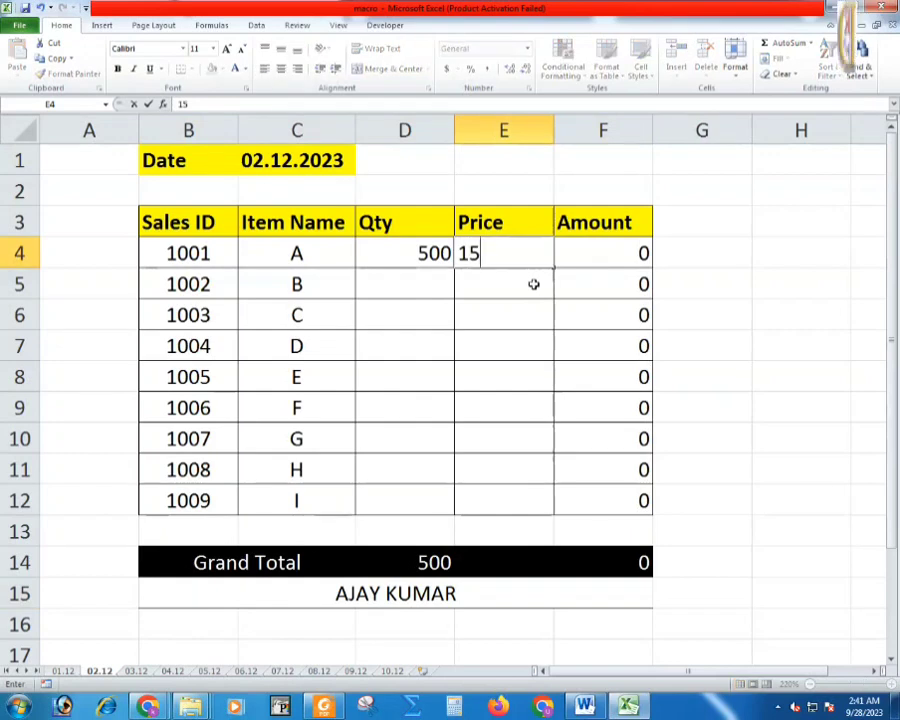
{"action": "key", "text": "Return"}
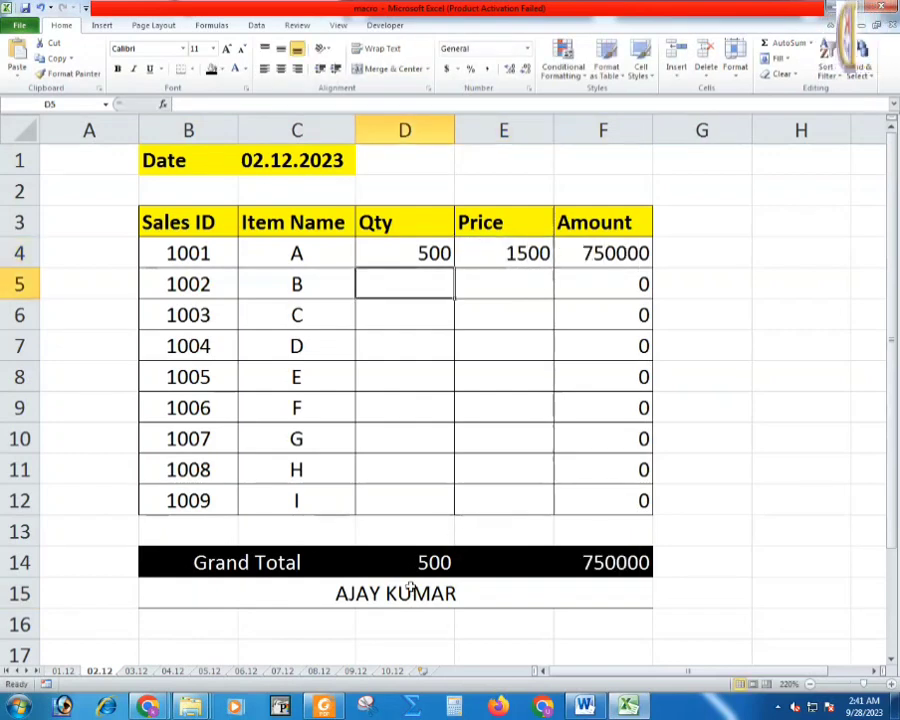
Replace the signer's first name in B15 with a different name
{"action": "double_click", "coordinate": [350, 594]}
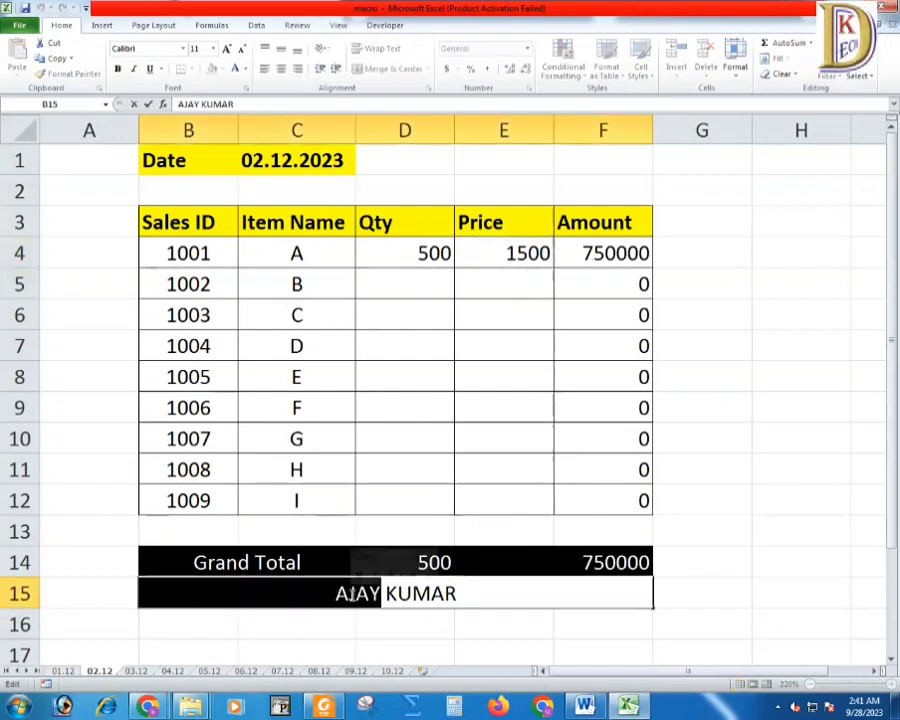
{"action": "type", "text": "SURESH"}
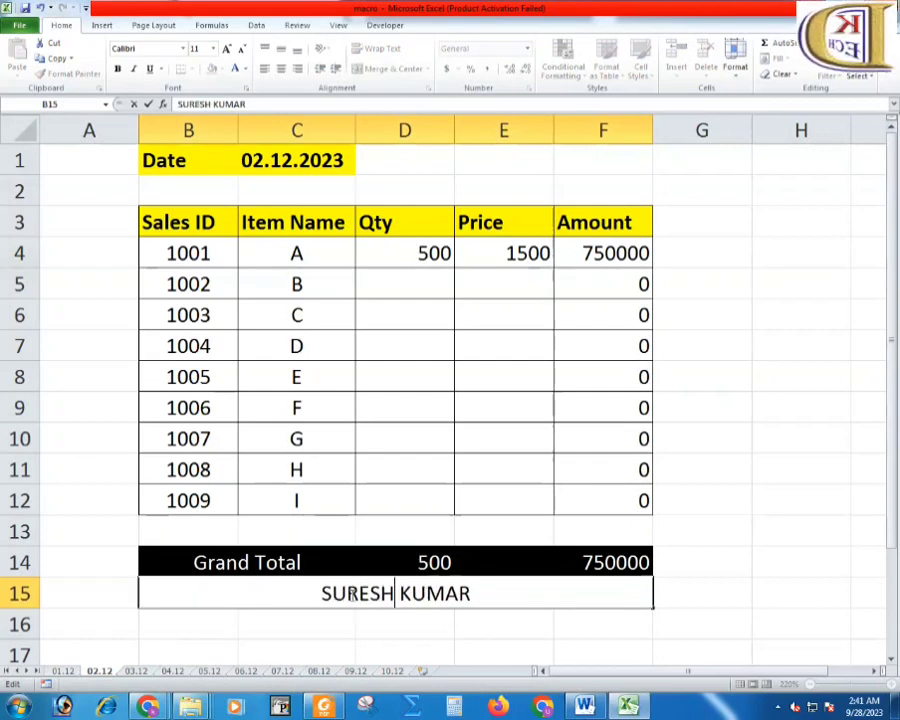
{"action": "key", "text": "Return"}
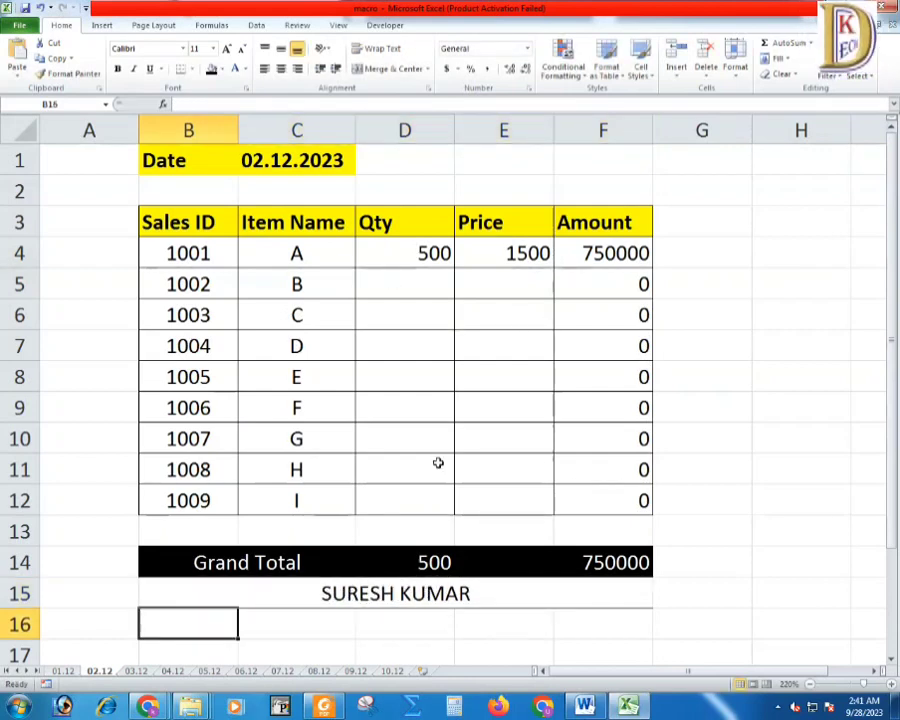
Run the sales-report macro (Ctrl+Shift+M) on sheet 03.12, ending it after the subscript error
{"action": "left_click", "coordinate": [137, 671]}
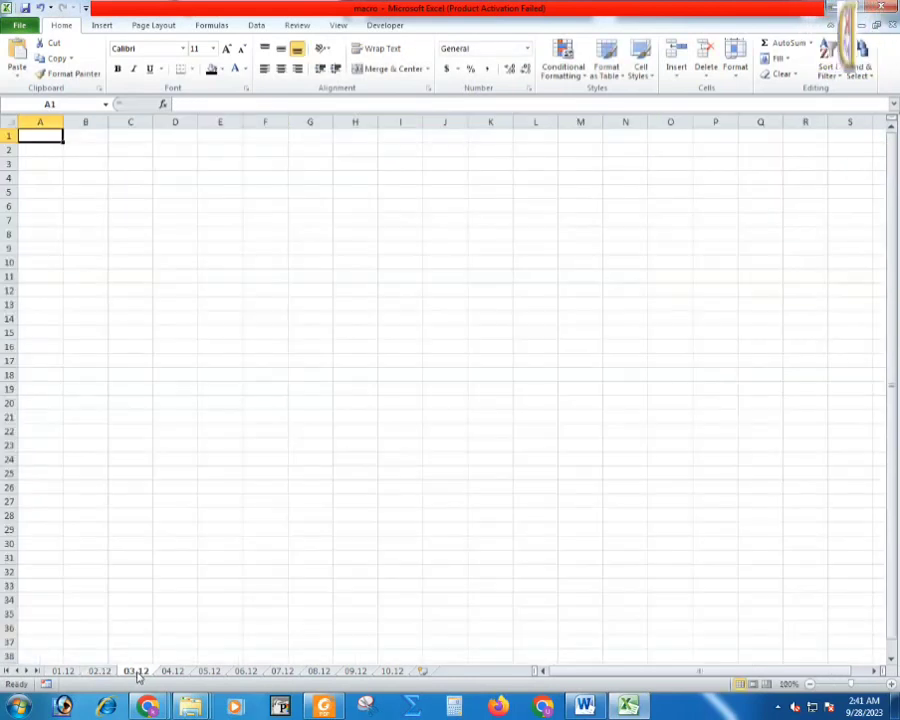
{"action": "key", "text": "ctrl+shift+m"}
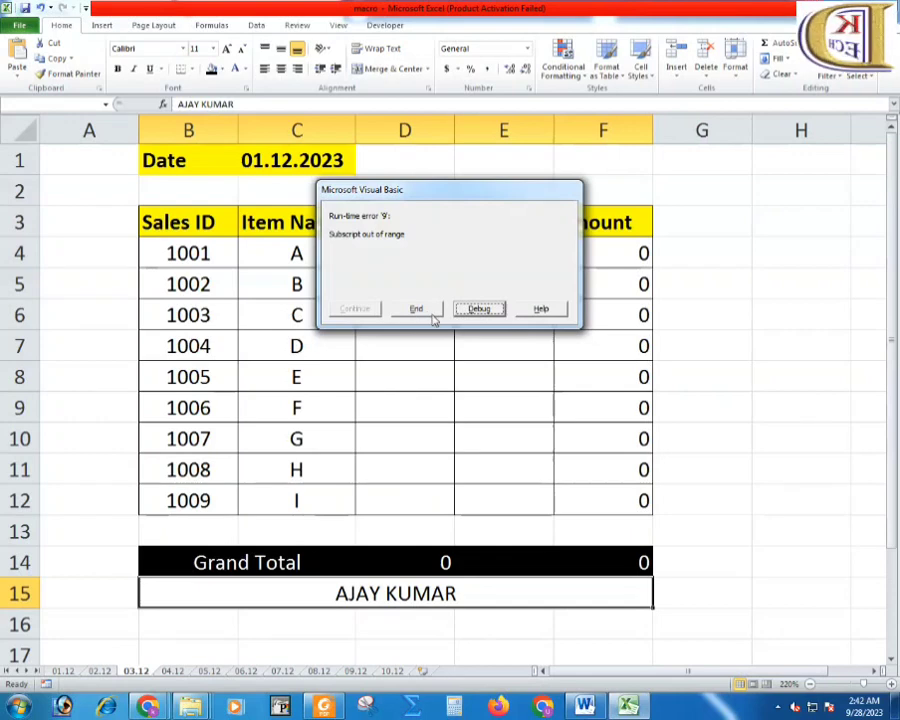
{"action": "left_click", "coordinate": [430, 315]}
{"action": "left_click", "coordinate": [430, 315]}
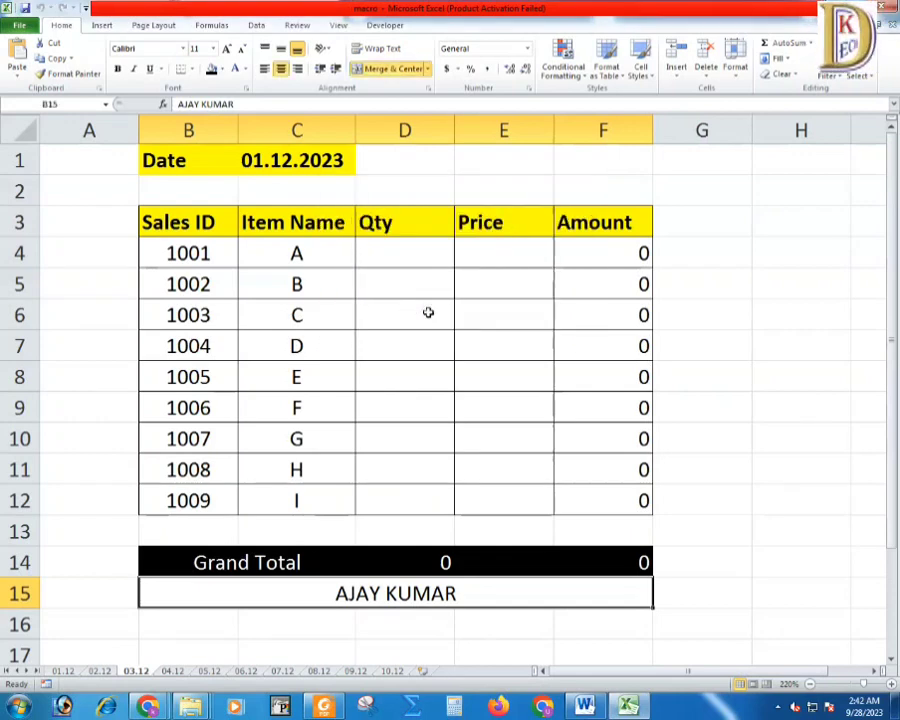
Fill sheets 04.12 through 10.12 with the report table, dismissing each out-of-range macro error
{"action": "left_click", "coordinate": [170, 671]}
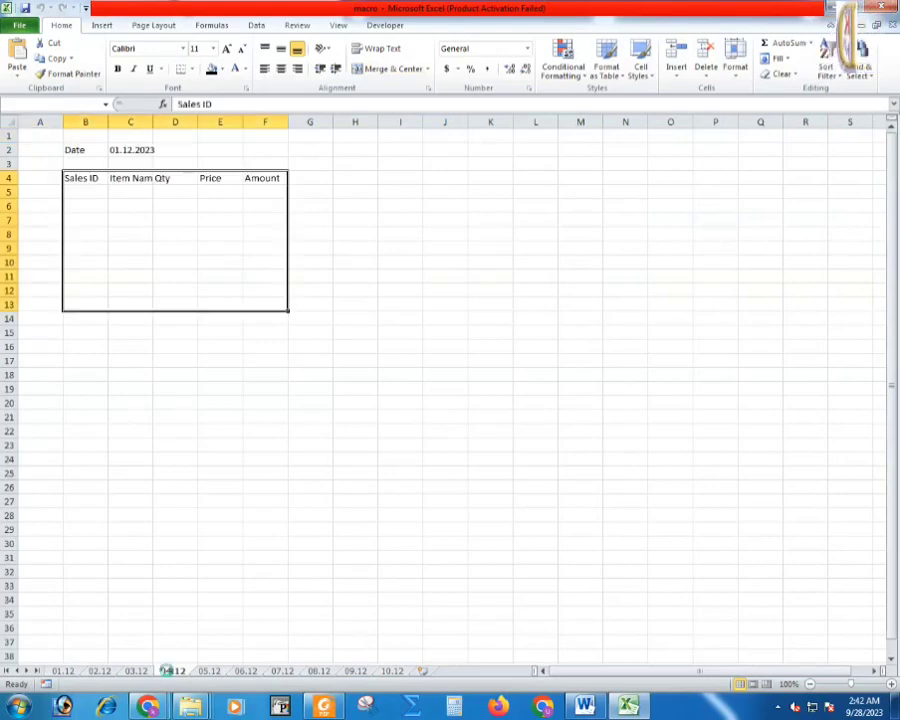
{"action": "left_click", "coordinate": [424, 311]}
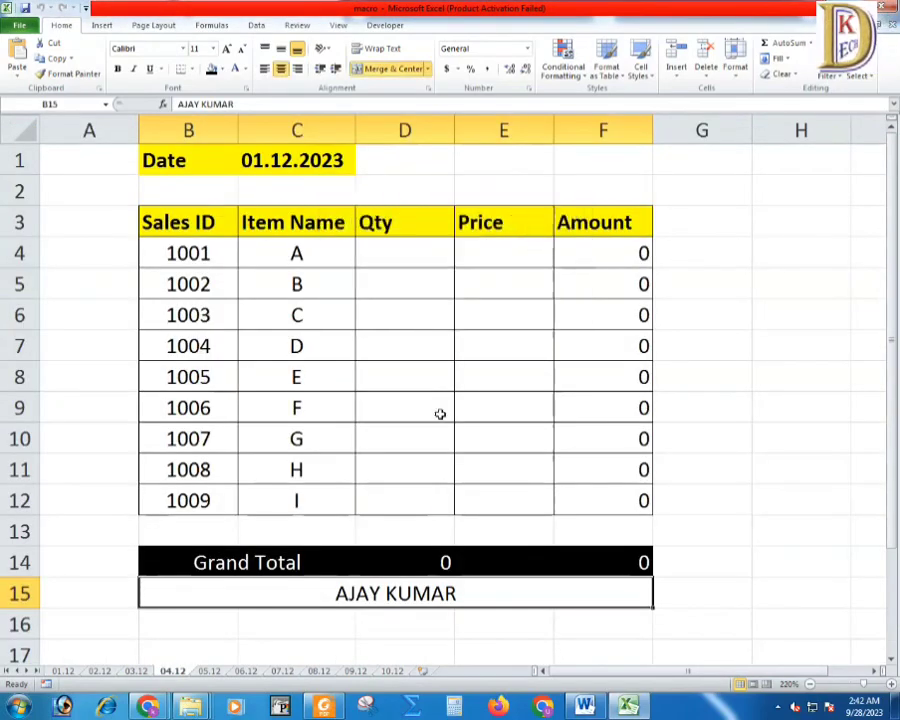
{"action": "left_click", "coordinate": [208, 671]}
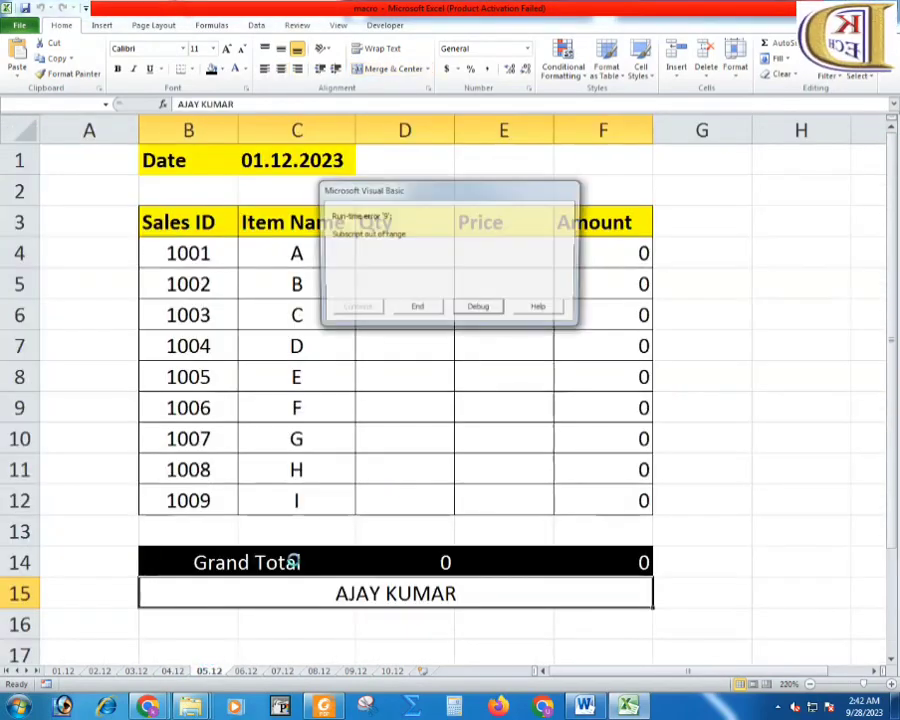
{"action": "left_click", "coordinate": [418, 309]}
{"action": "left_click", "coordinate": [245, 671]}
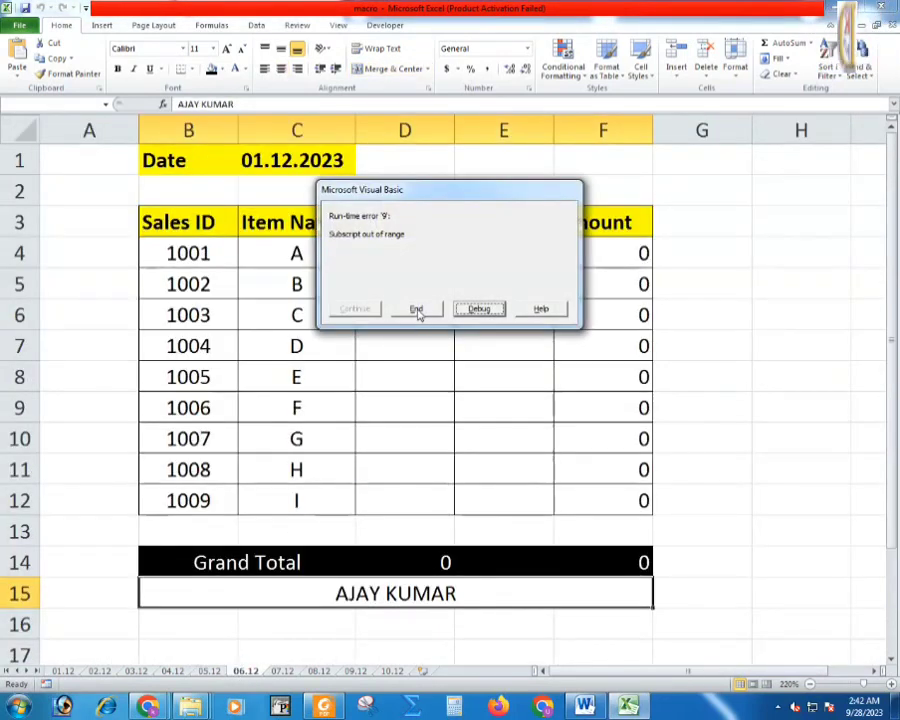
{"action": "left_click", "coordinate": [416, 309]}
{"action": "left_click", "coordinate": [282, 671]}
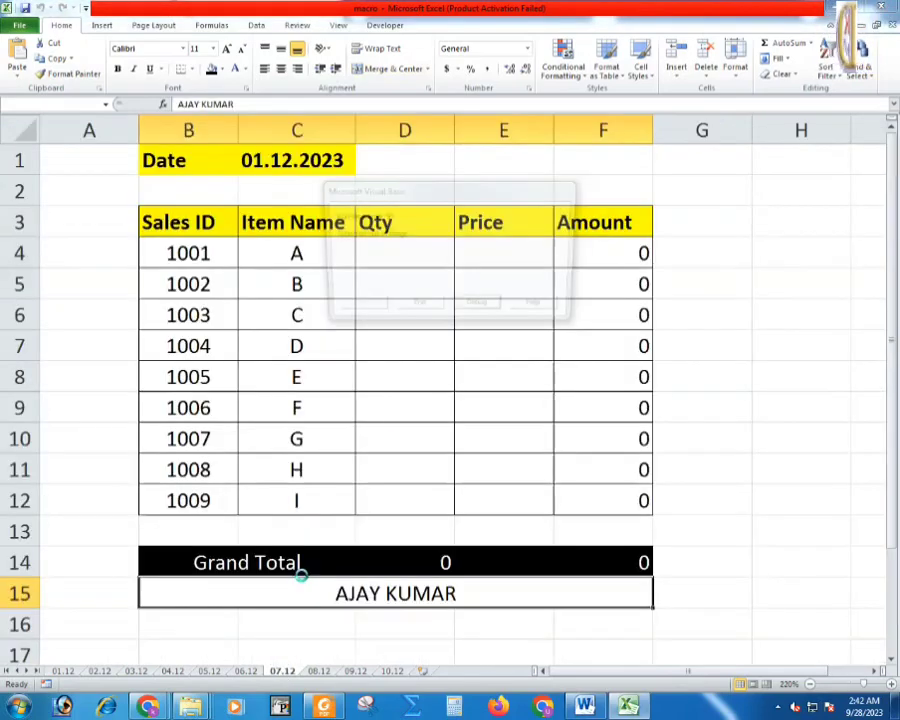
{"action": "left_click", "coordinate": [428, 309]}
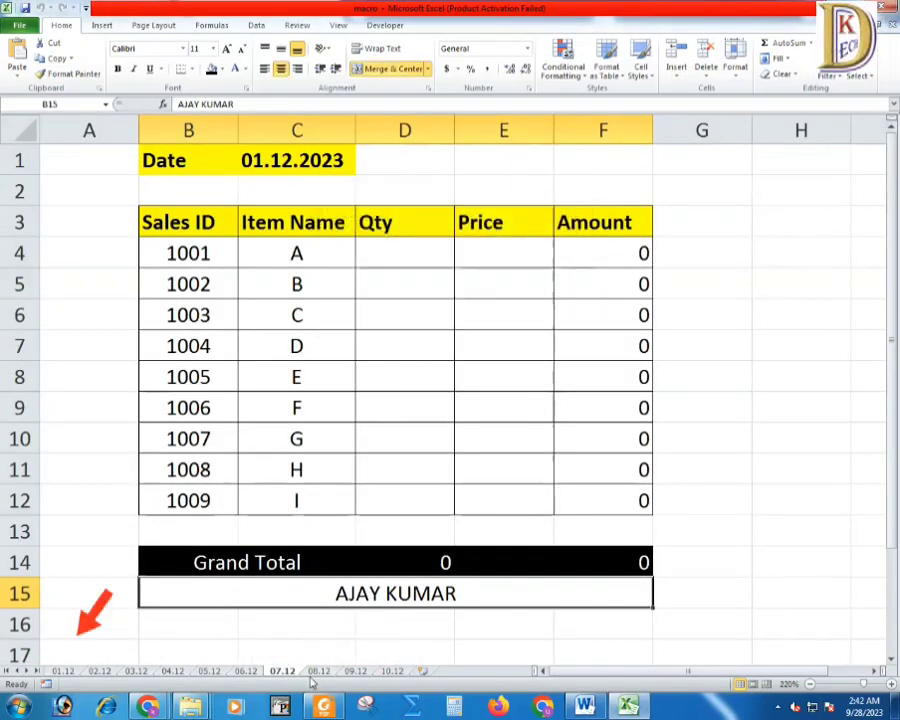
{"action": "left_click", "coordinate": [318, 671]}
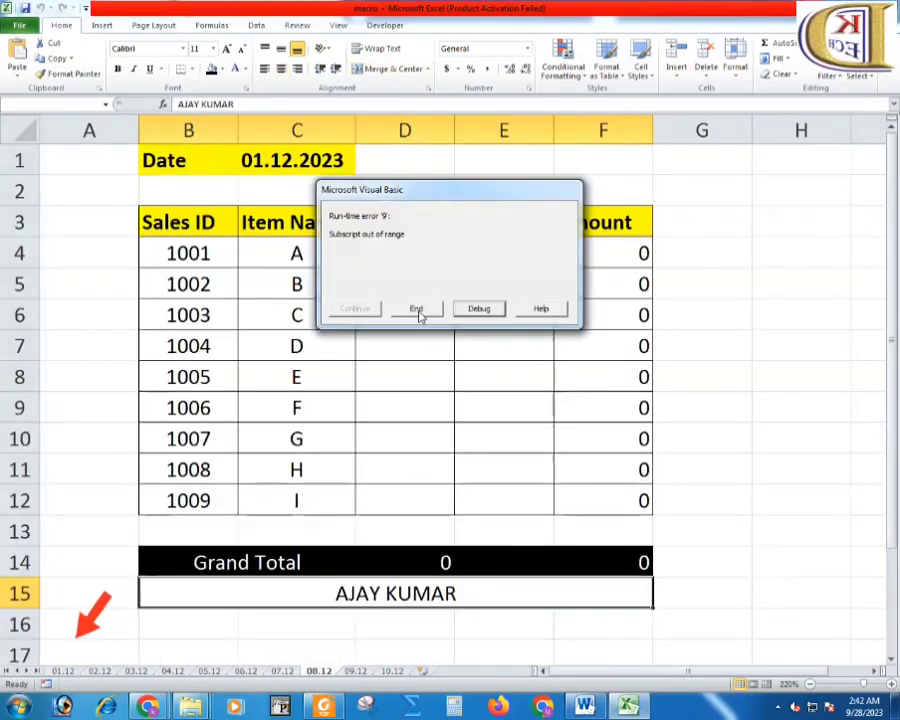
{"action": "left_click", "coordinate": [418, 311]}
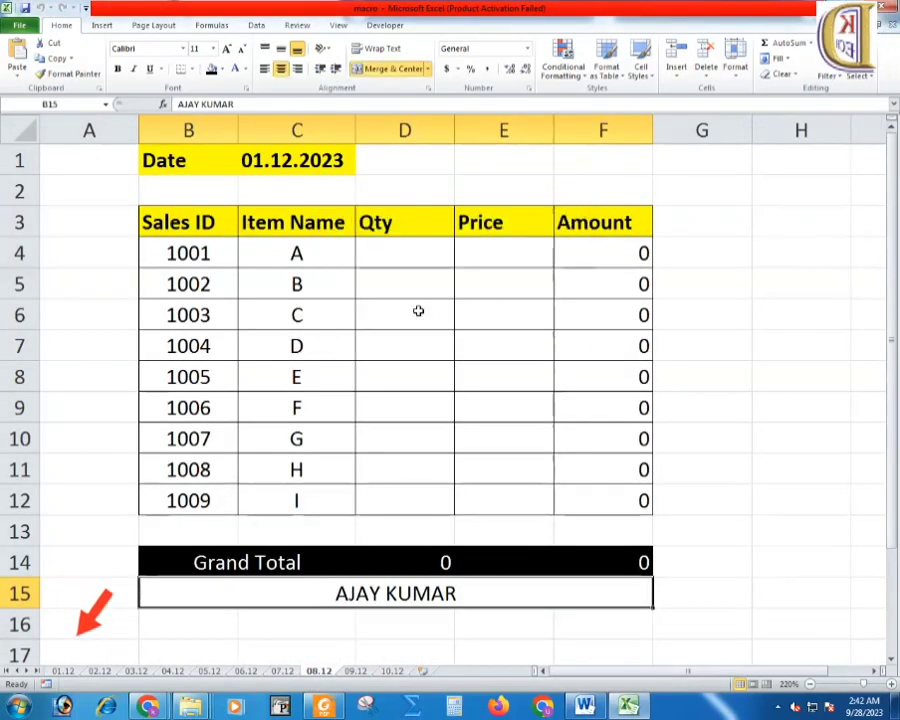
{"action": "left_click", "coordinate": [352, 670]}
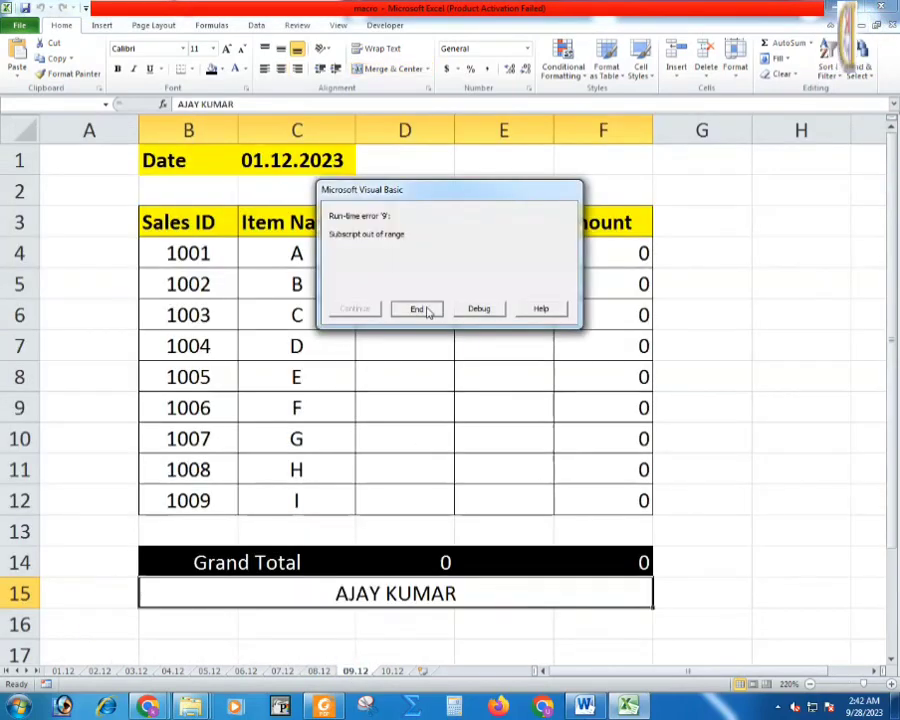
{"action": "left_click", "coordinate": [424, 310]}
{"action": "left_click", "coordinate": [392, 672]}
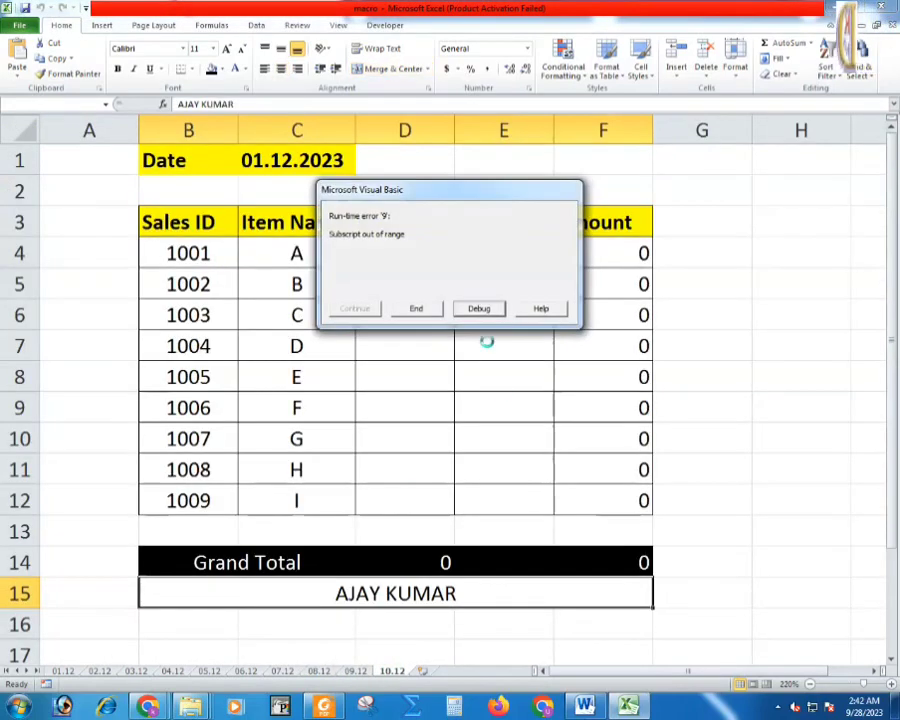
{"action": "left_click", "coordinate": [428, 310]}
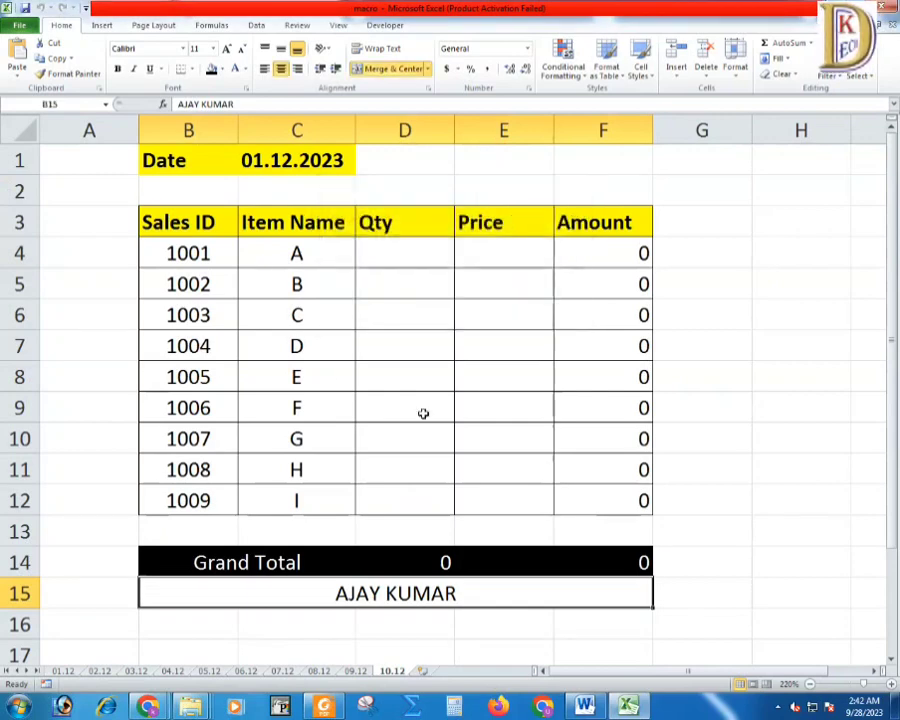
Review the filled date sheets from 01.12 to 10.12, ending on sheet 03.12
{"action": "left_click", "coordinate": [62, 671]}
{"action": "left_click", "coordinate": [99, 671]}
{"action": "left_click", "coordinate": [136, 671]}
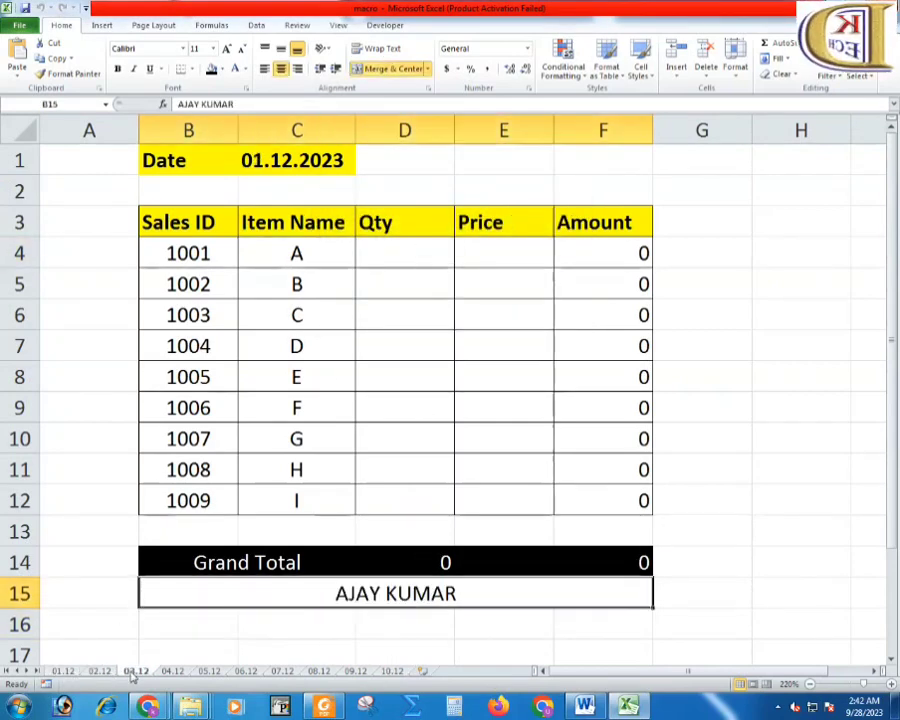
{"action": "left_click", "coordinate": [245, 672]}
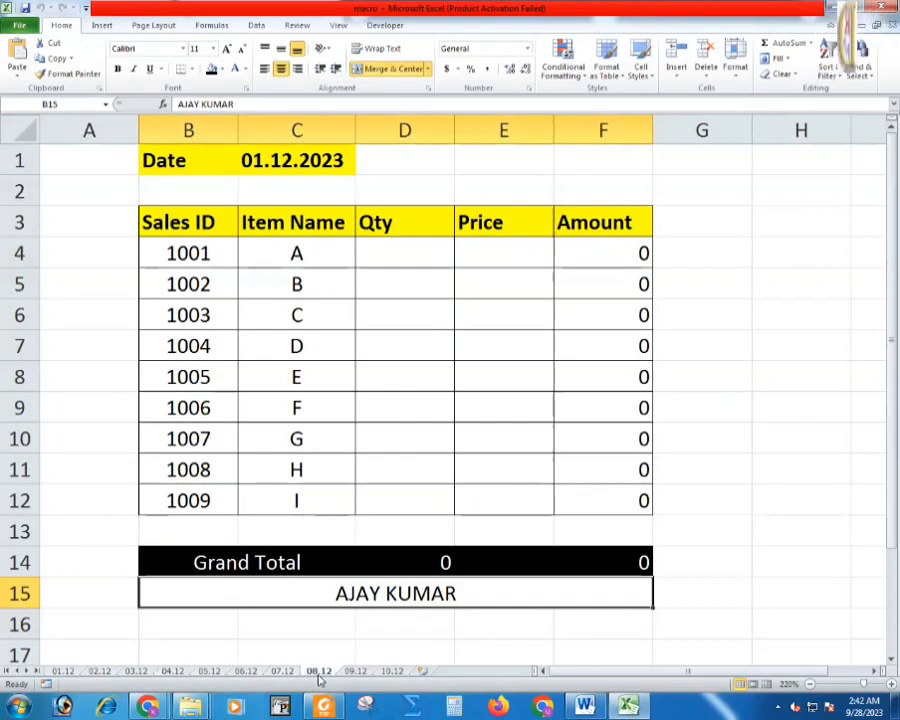
{"action": "left_click", "coordinate": [391, 671]}
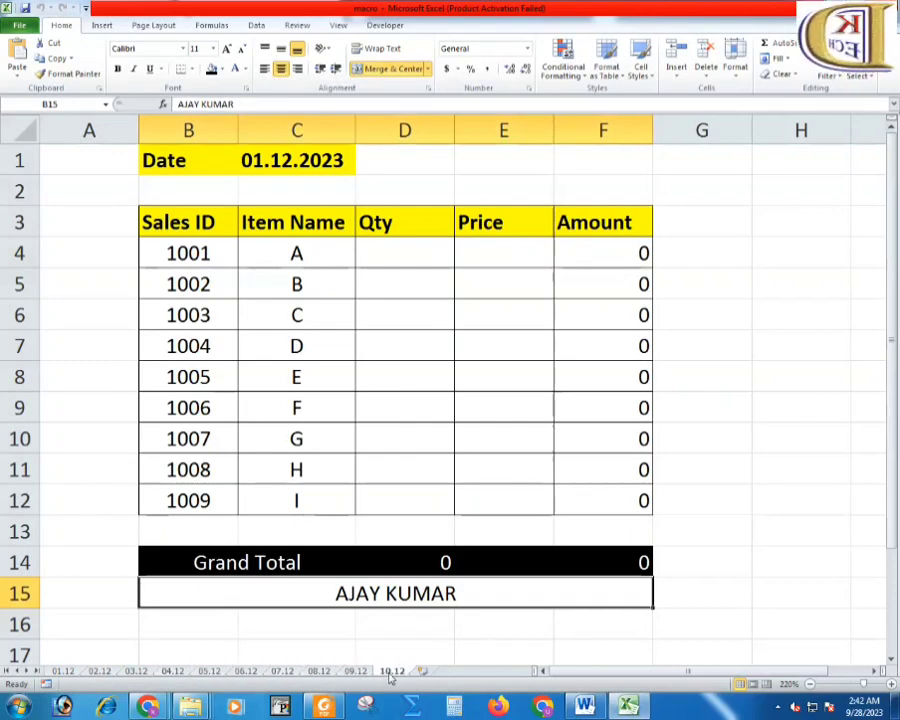
{"action": "left_click", "coordinate": [66, 672]}
{"action": "left_click", "coordinate": [97, 671]}
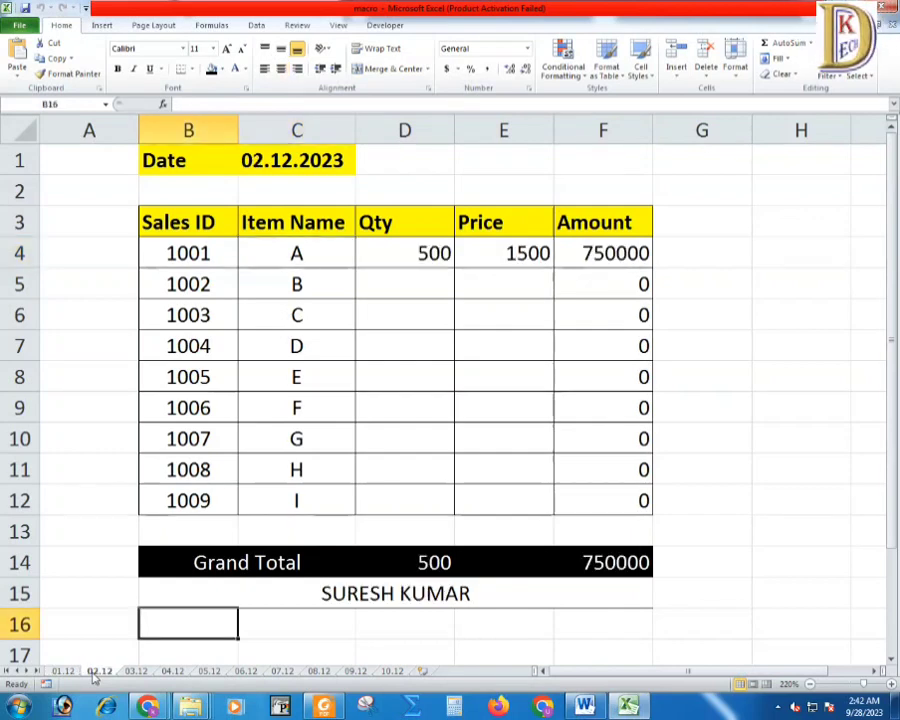
{"action": "left_click", "coordinate": [137, 671]}
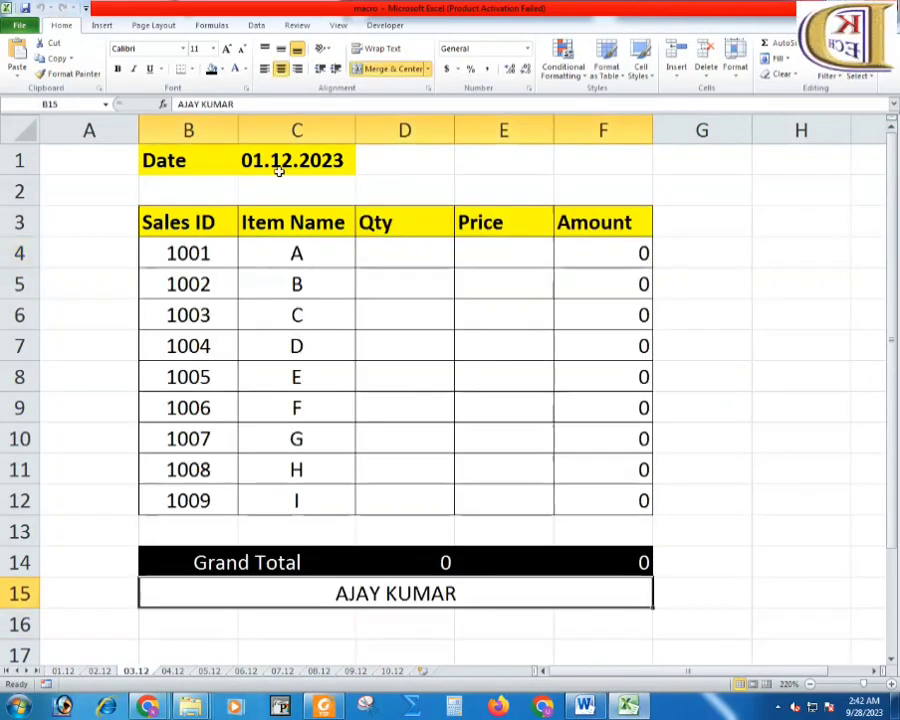
On sheet 03.12, set C1 to 03.12.2023 and replace the signer's first name in B15
{"action": "left_click", "coordinate": [258, 161]}
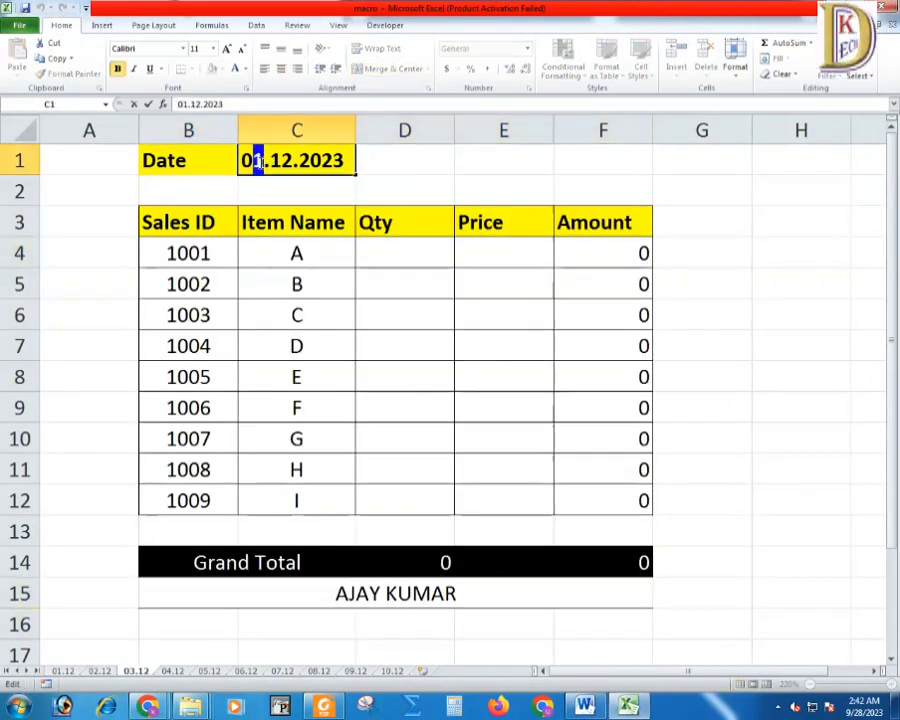
{"action": "type", "text": "3"}
{"action": "key", "text": "Return"}
{"action": "left_click", "coordinate": [366, 595]}
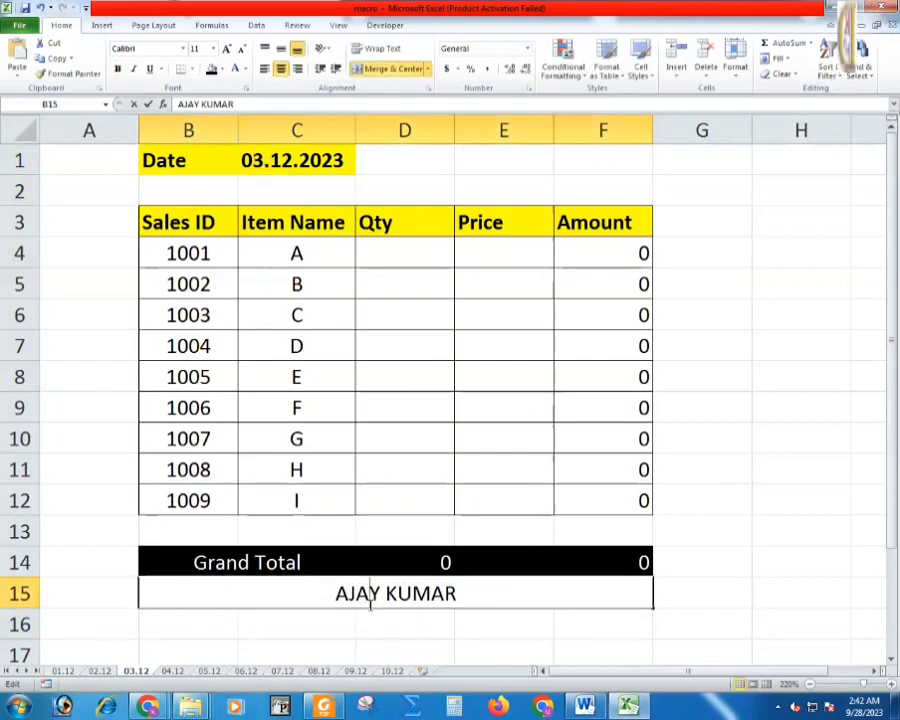
{"action": "double_click", "coordinate": [366, 593]}
{"action": "type", "text": "R"}
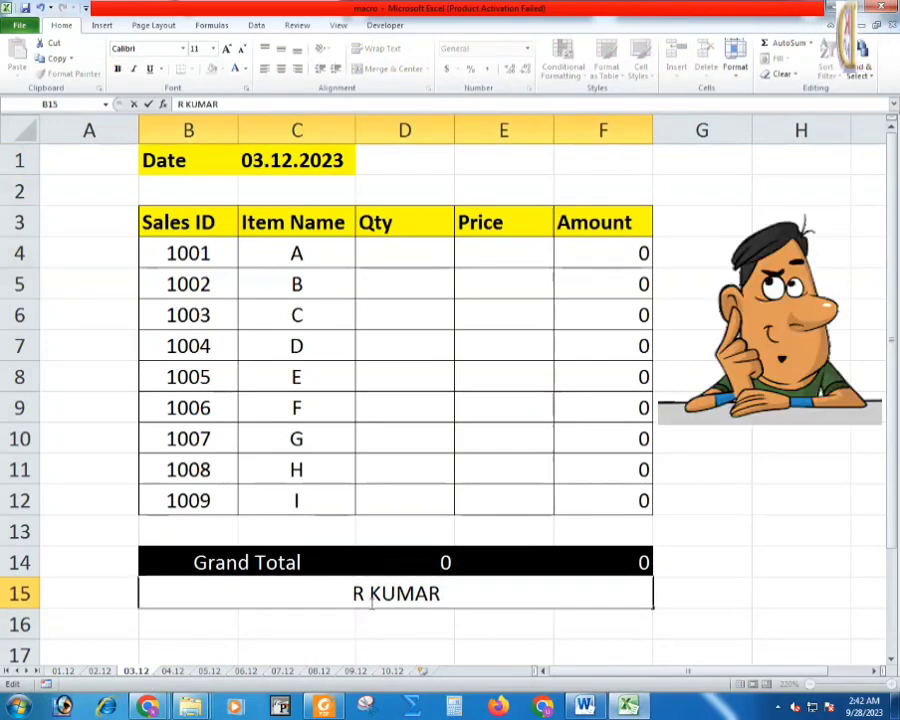
{"action": "type", "text": "AV"}
{"action": "type", "text": "I"}
{"action": "key", "text": "Return"}
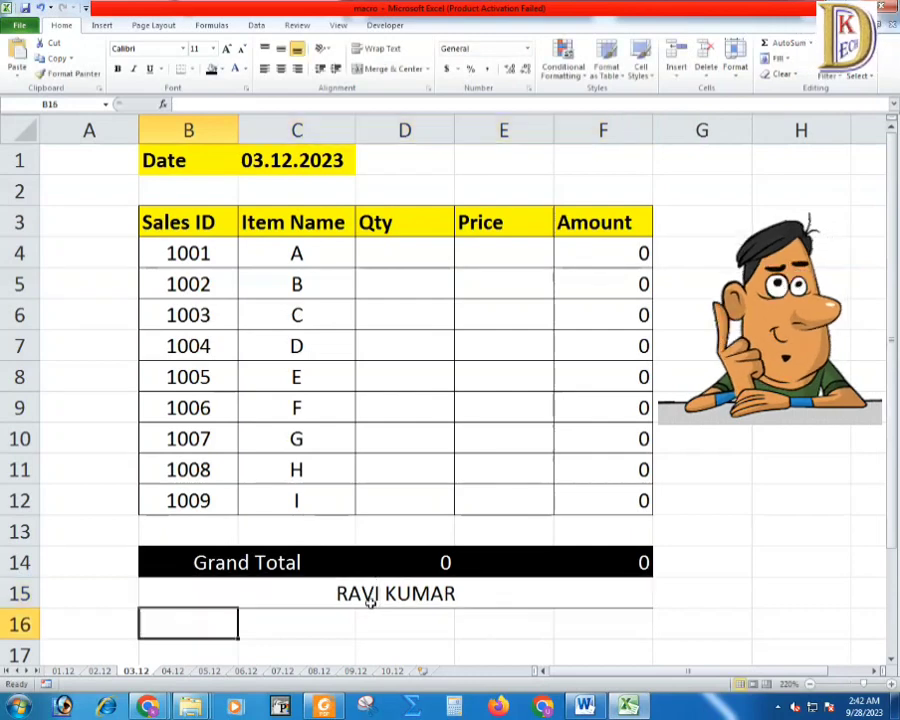
{"action": "left_click", "coordinate": [172, 670]}
{"action": "left_click", "coordinate": [209, 670]}
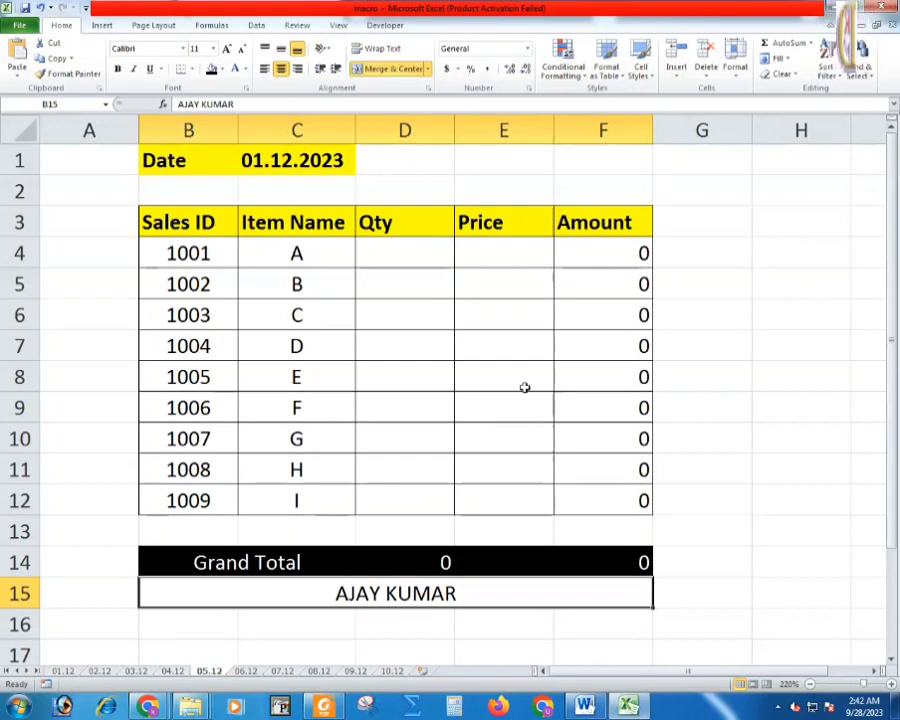
On sheet 05.12, give item A quantity 100 and price 5000, and enter '.' in item B's Qty
{"action": "left_click", "coordinate": [416, 252]}
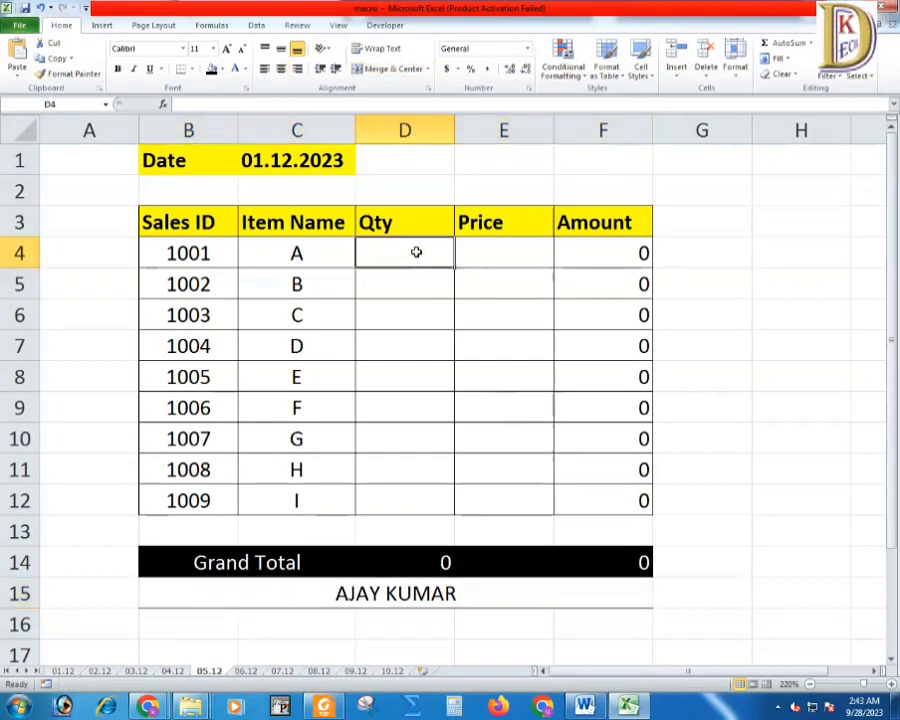
{"action": "type", "text": "100"}
{"action": "key", "text": "Tab"}
{"action": "type", "text": "5000"}
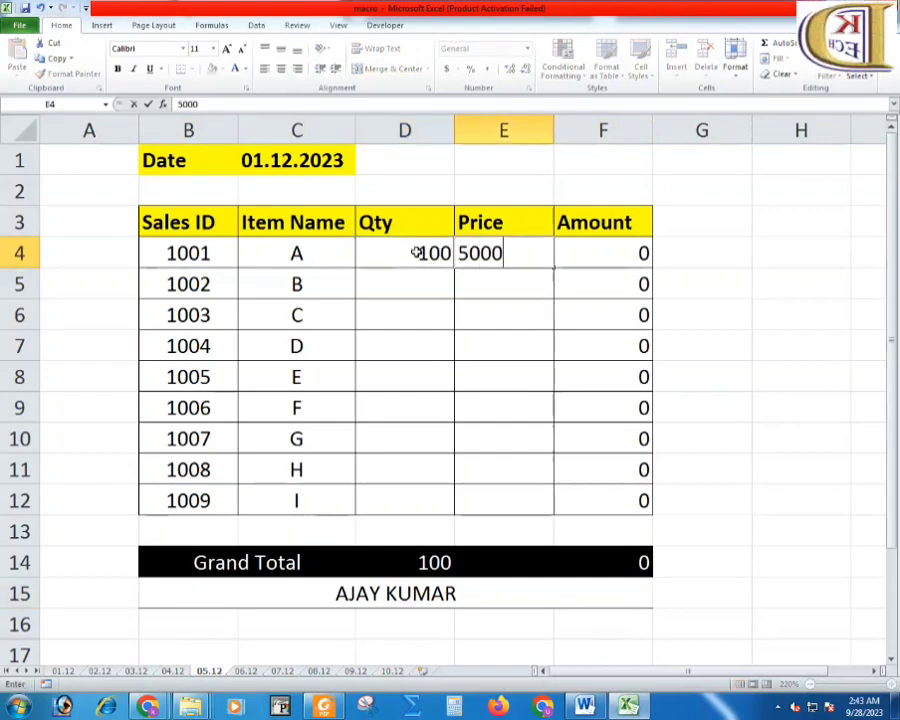
{"action": "key", "text": "Return"}
{"action": "type", "text": "."}
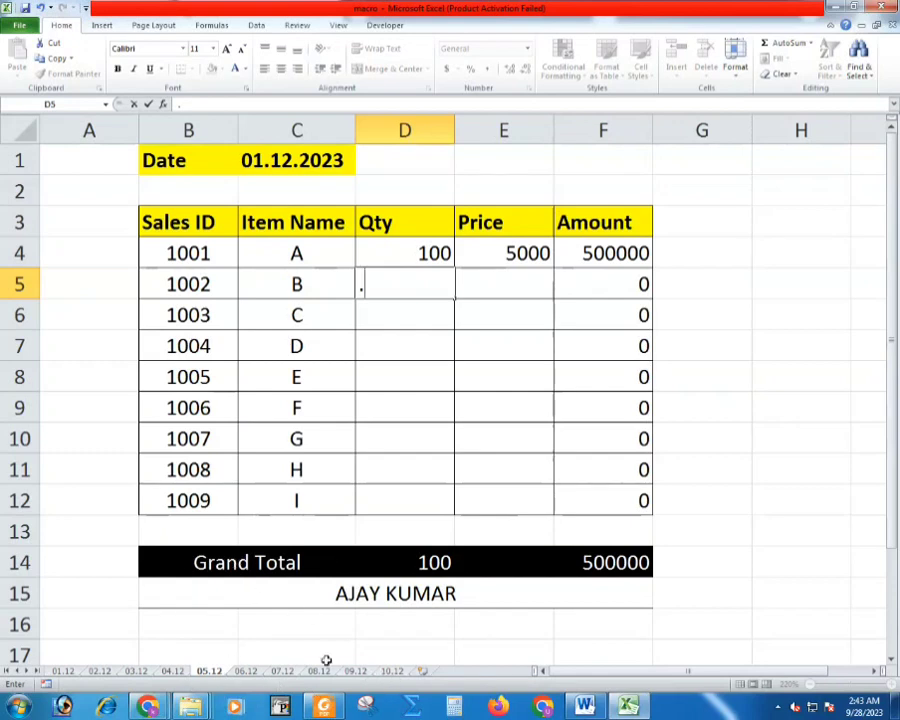
{"action": "left_click", "coordinate": [703, 365]}
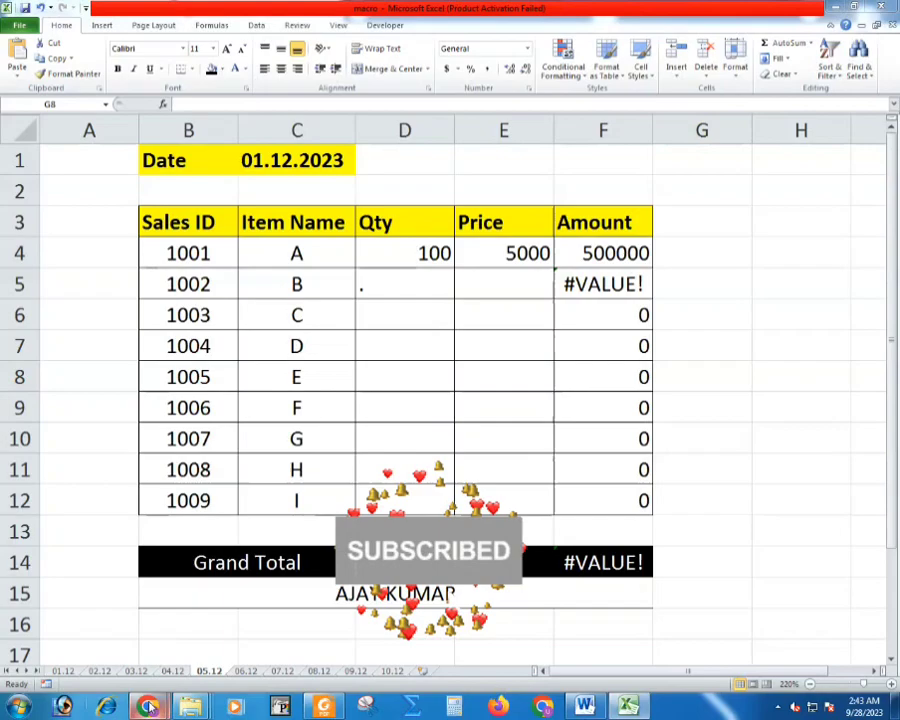
{"action": "mouse_move", "coordinate": [147, 707]}
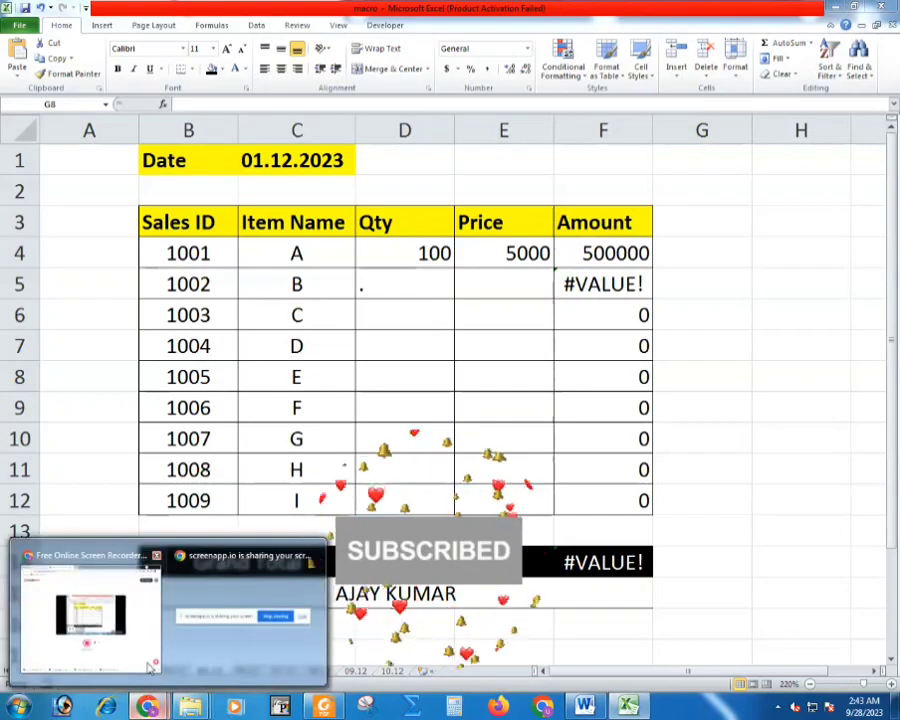